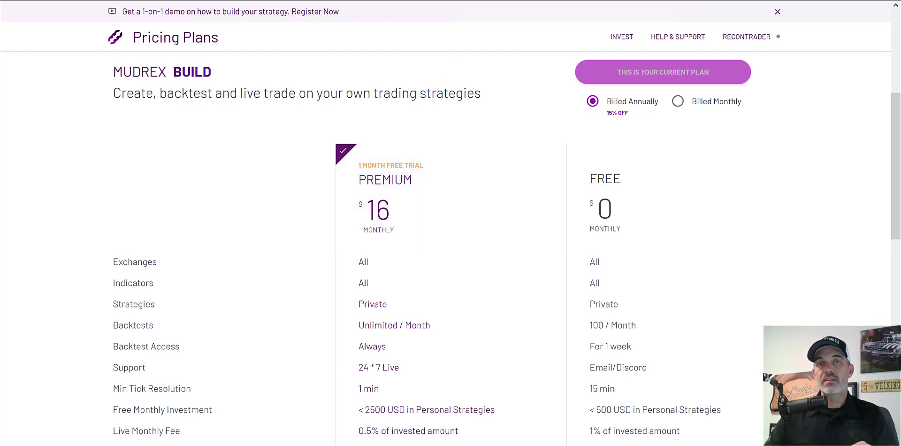
Create a new strategy from the My Strategies page and attach an Indicator block to its Buy node.
{"action": "key", "text": "alt+Left"}
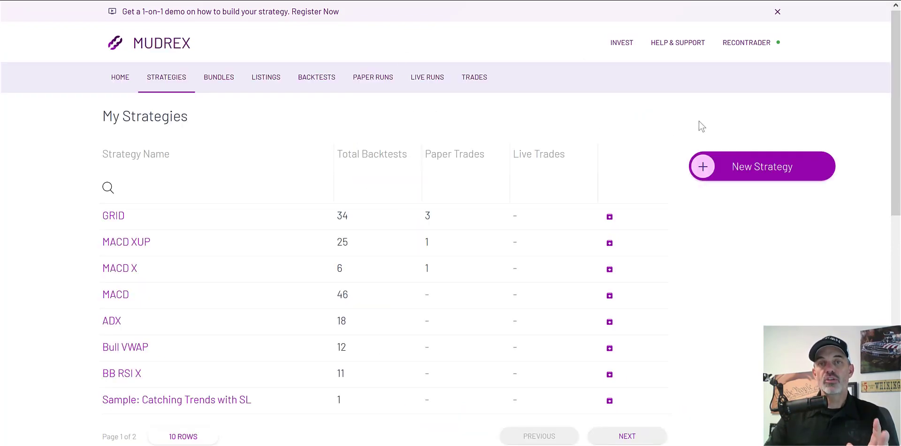
{"action": "left_click", "coordinate": [743, 173]}
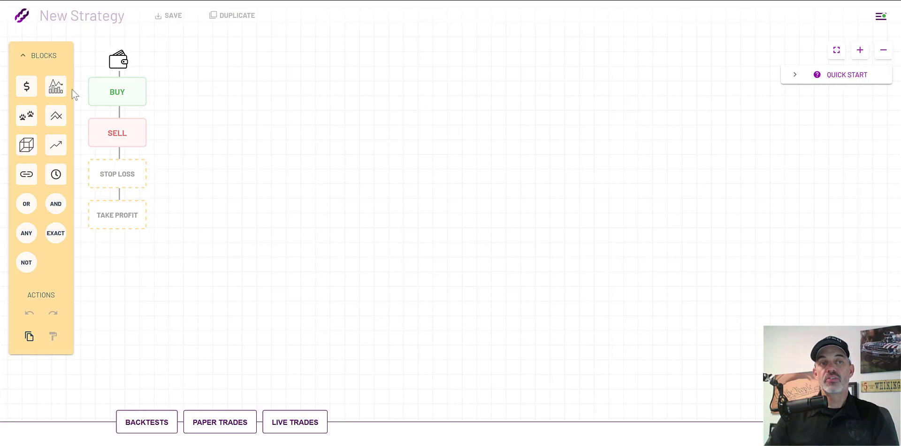
{"action": "mouse_move", "coordinate": [56, 88]}
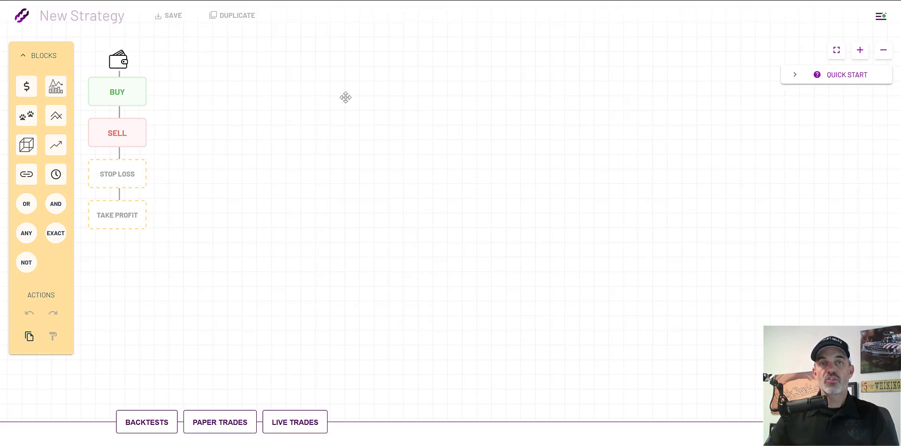
{"action": "left_click_drag", "start_coordinate": [56, 86], "coordinate": [138, 91]}
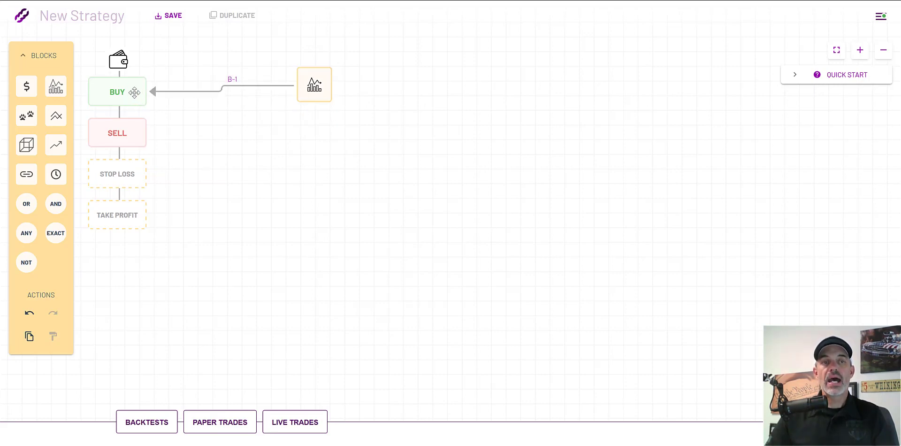
Edit the Indicator block on the Buy path and choose RSI as its indicator.
{"action": "left_click", "coordinate": [311, 88]}
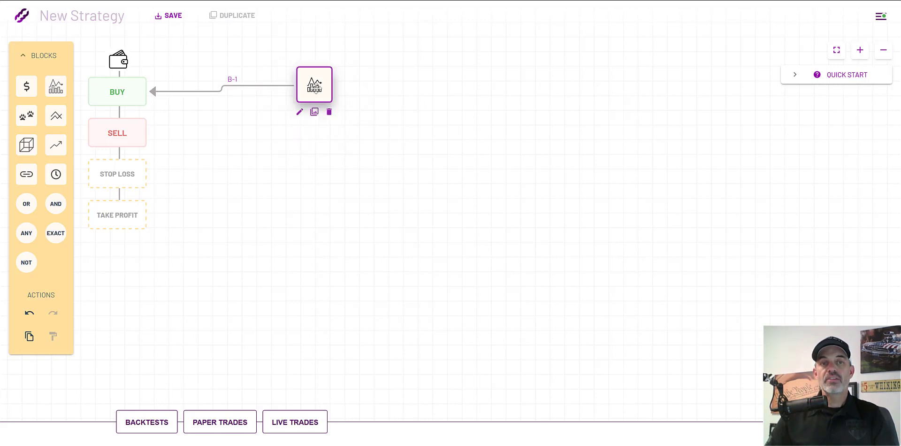
{"action": "left_click", "coordinate": [300, 114]}
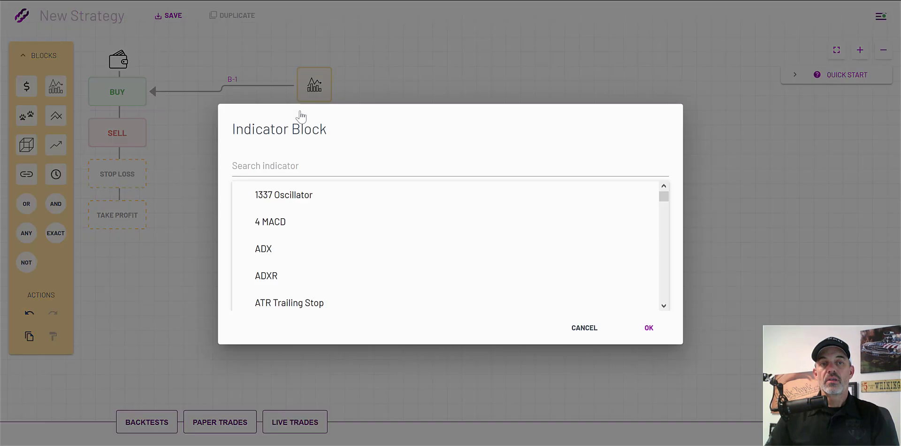
{"action": "left_click", "coordinate": [335, 158]}
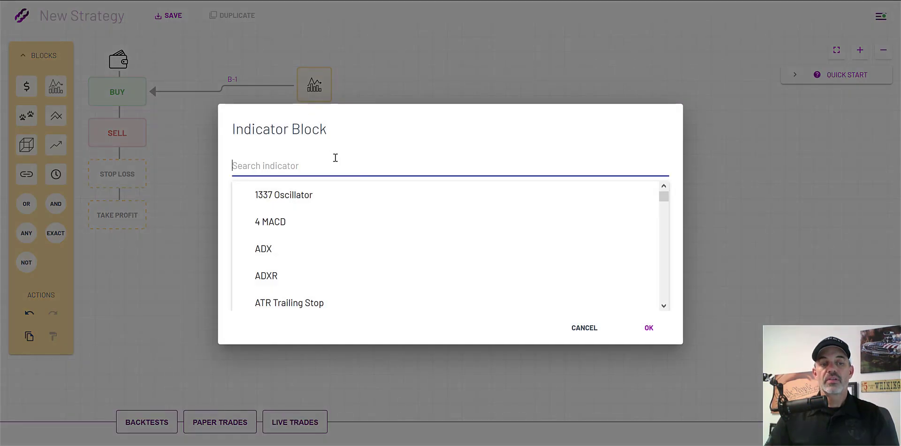
{"action": "type", "text": "RS"}
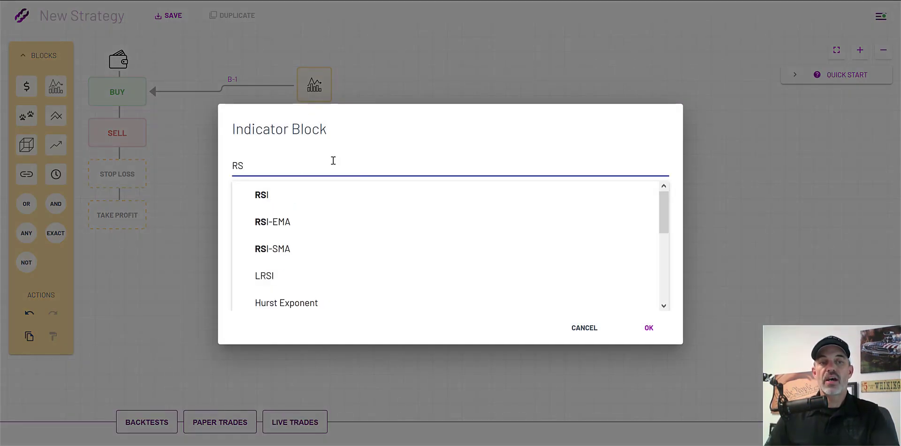
{"action": "left_click", "coordinate": [270, 195]}
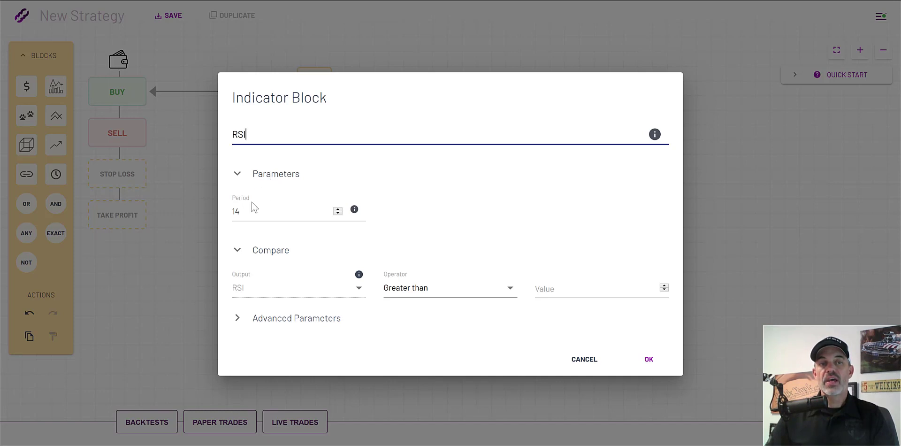
Set the buy RSI period to 9 and its comparison to Crosses up with a value of 30.
{"action": "left_click", "coordinate": [223, 210]}
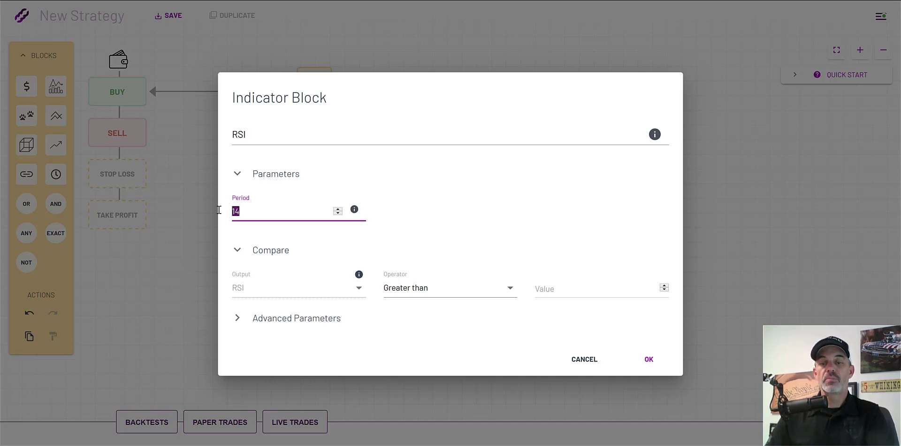
{"action": "key", "text": "BackSpace"}
{"action": "key", "text": "BackSpace"}
{"action": "type", "text": "9"}
{"action": "left_click", "coordinate": [325, 286]}
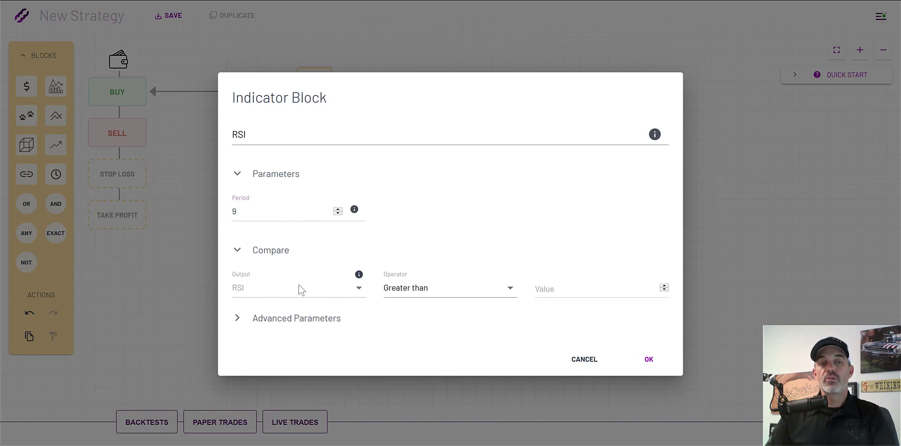
{"action": "left_click", "coordinate": [511, 290]}
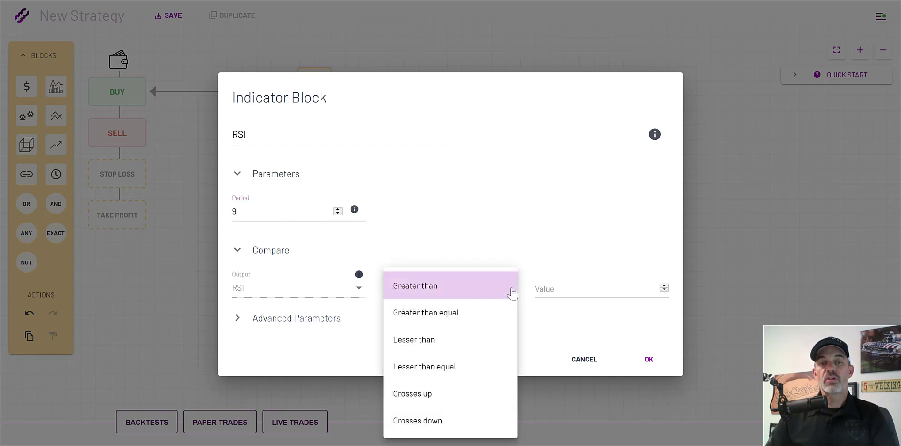
{"action": "left_click", "coordinate": [437, 396]}
{"action": "left_click", "coordinate": [581, 288]}
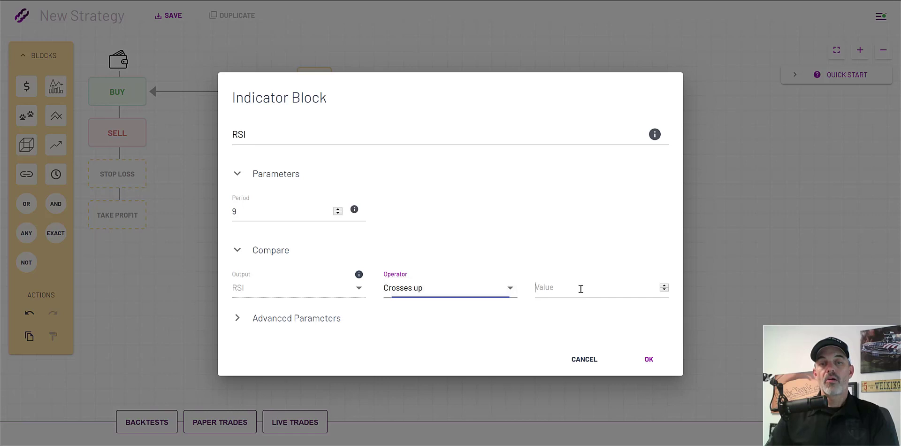
{"action": "type", "text": "30"}
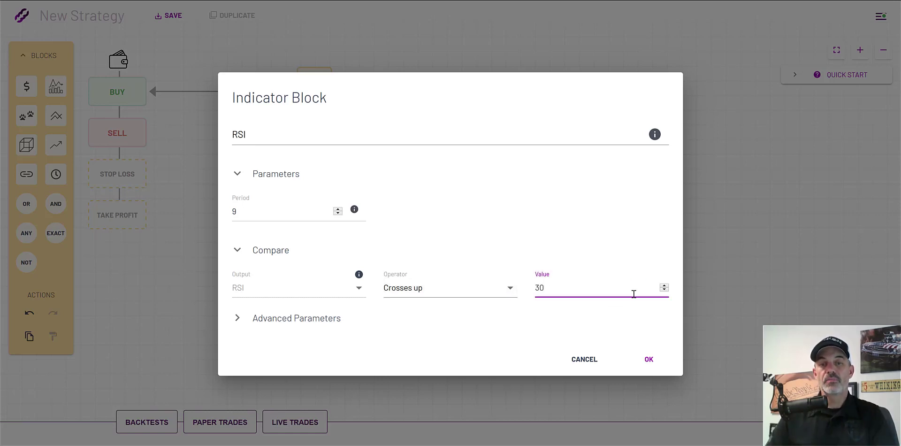
Set the buy RSI's moving average type to EMA in the advanced parameters and accept the block settings.
{"action": "left_click", "coordinate": [296, 322]}
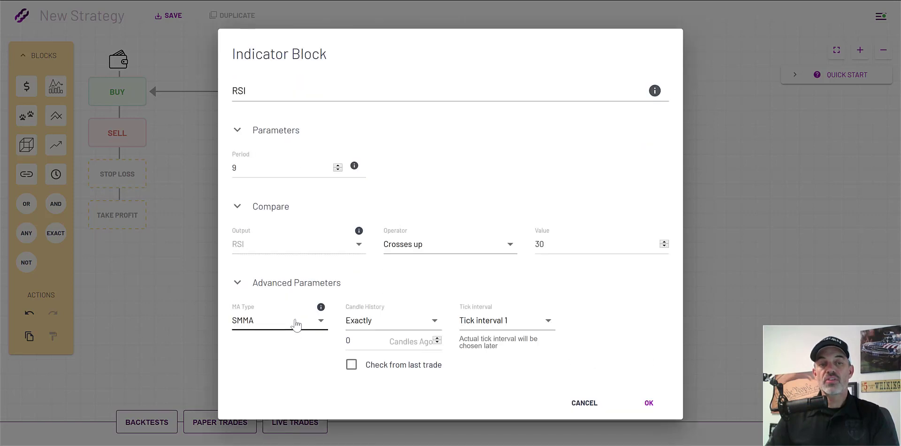
{"action": "left_click", "coordinate": [322, 329]}
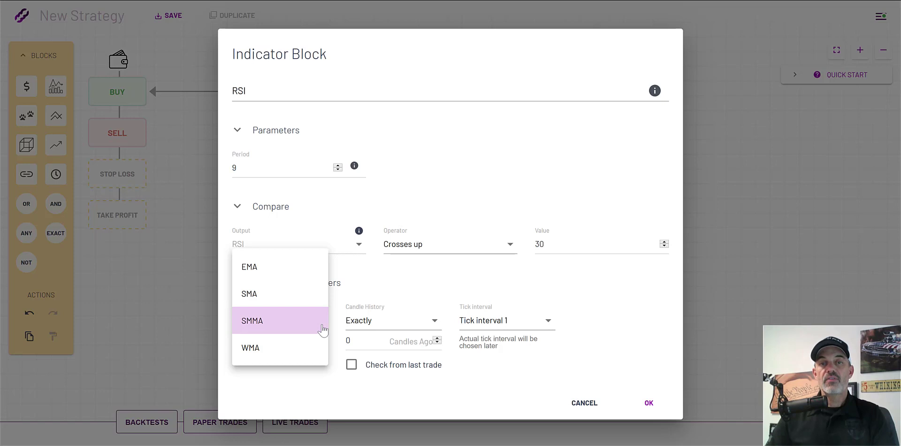
{"action": "left_click", "coordinate": [254, 266]}
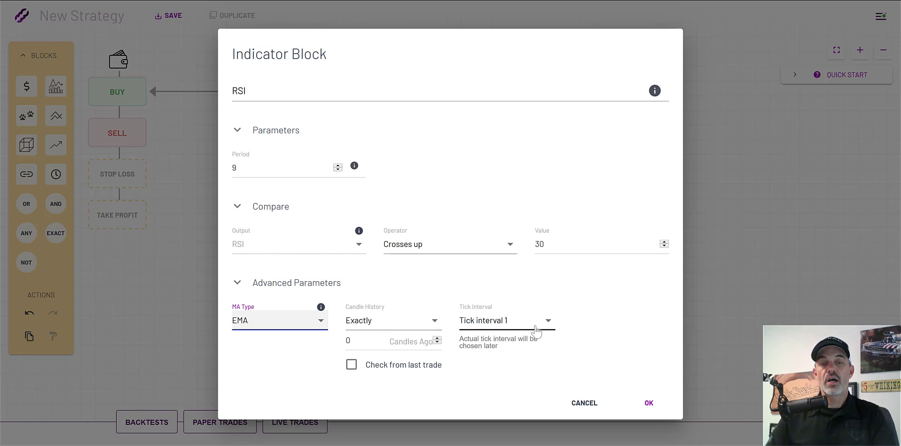
{"action": "left_click", "coordinate": [650, 405]}
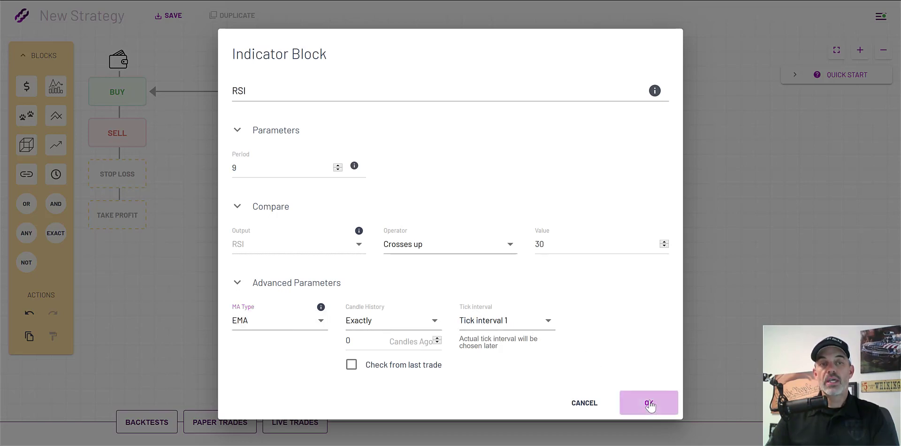
Restrict buy path B-1 to opening long positions by disabling its Close Short Position action.
{"action": "left_click", "coordinate": [236, 81]}
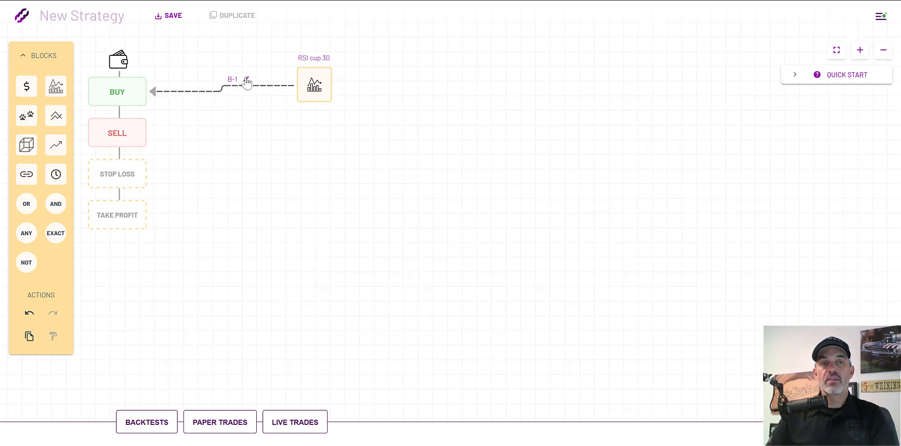
{"action": "left_click", "coordinate": [247, 82]}
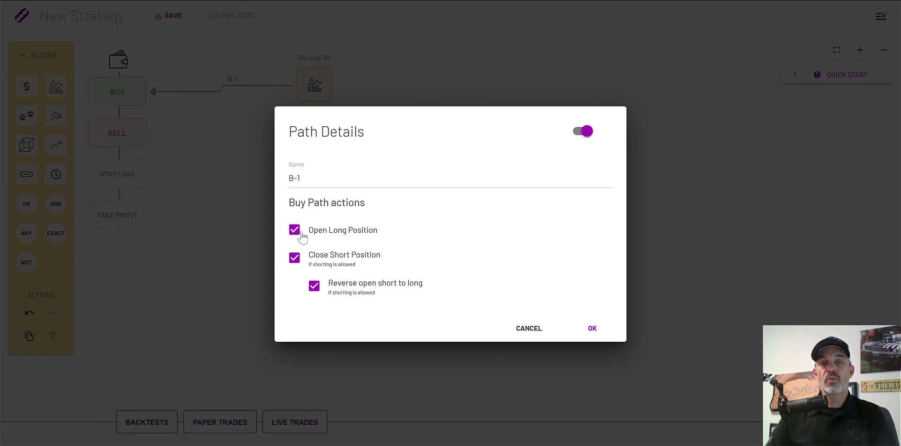
{"action": "left_click", "coordinate": [294, 258]}
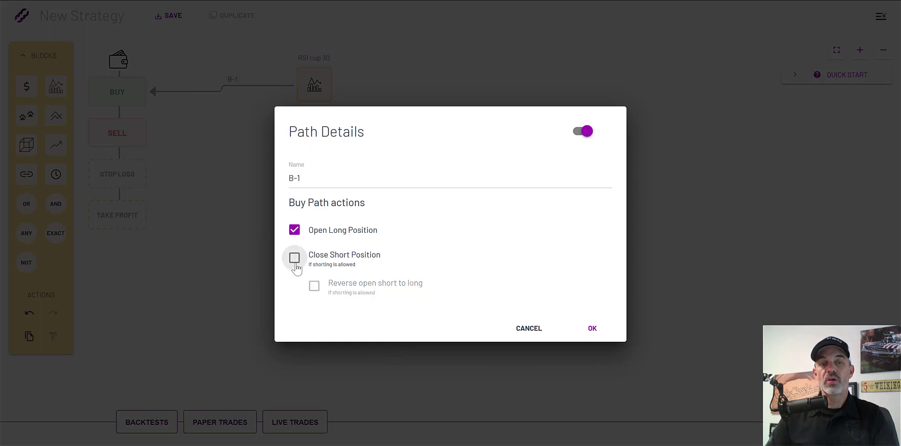
{"action": "left_click", "coordinate": [593, 330]}
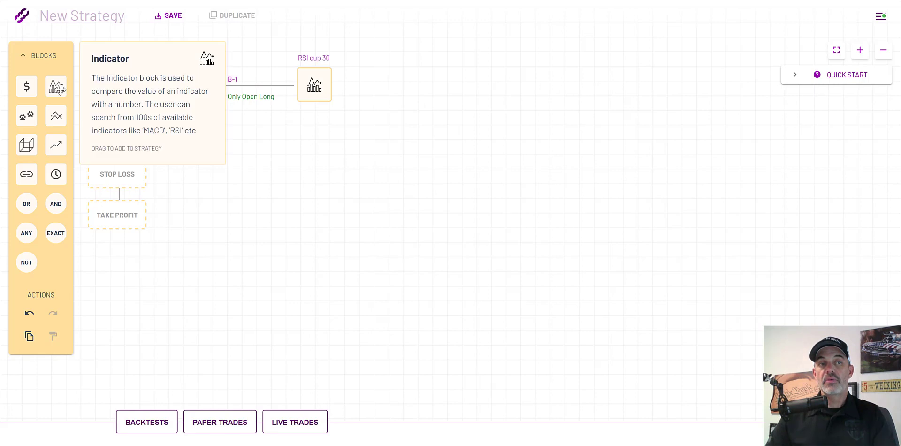
Attach an Indicator block to the Sell node and limit path S-1 to Close Long Position, disabling Open Short Position and the long-to-short reversal.
{"action": "left_click_drag", "start_coordinate": [56, 86], "coordinate": [142, 130]}
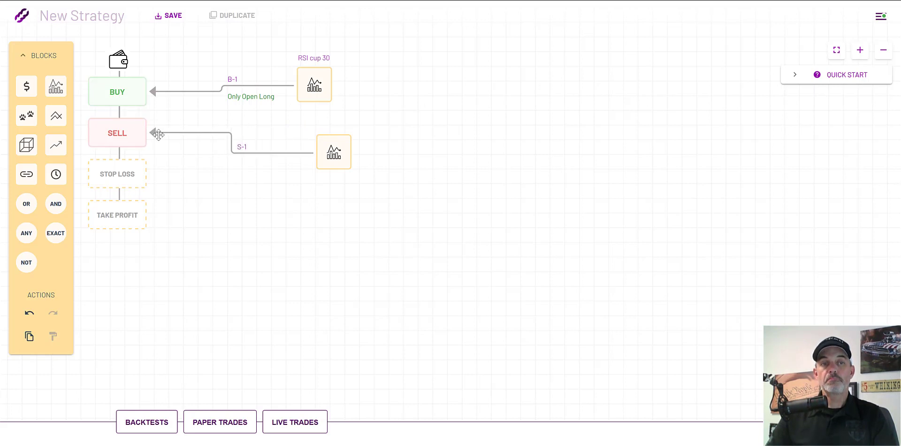
{"action": "left_click", "coordinate": [247, 149]}
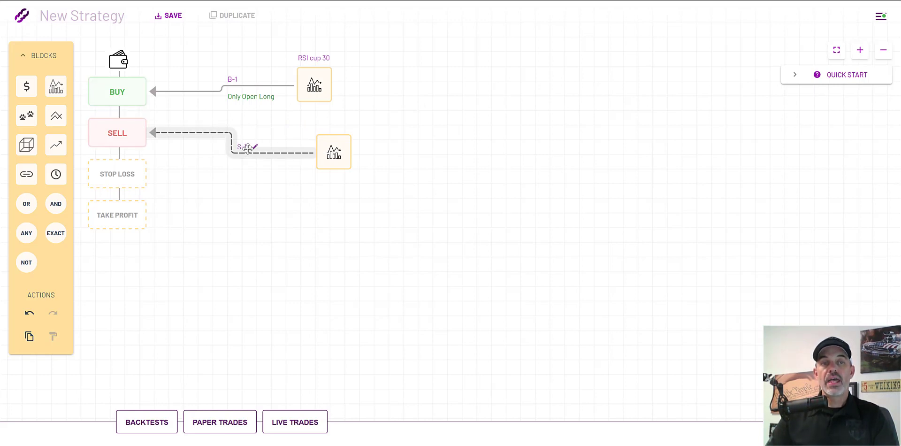
{"action": "double_click", "coordinate": [256, 152]}
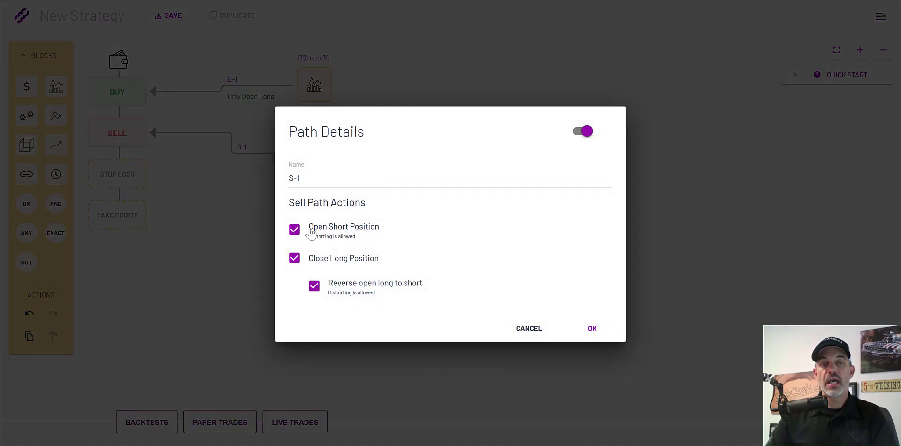
{"action": "left_click", "coordinate": [295, 230]}
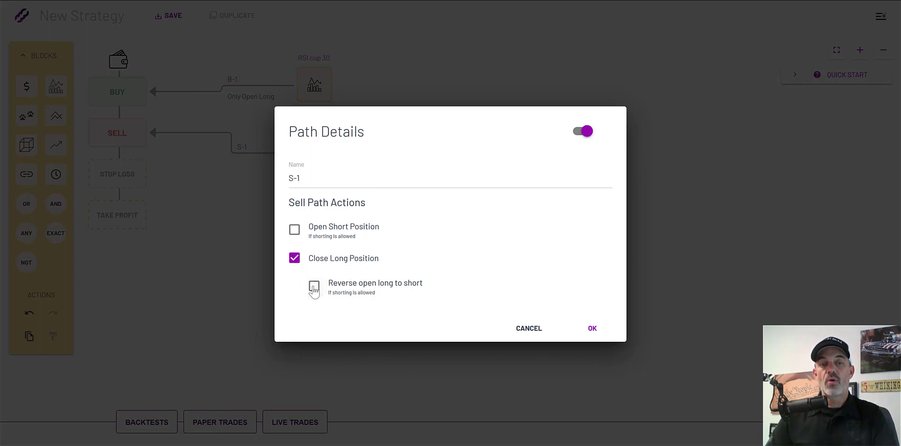
{"action": "left_click", "coordinate": [593, 327]}
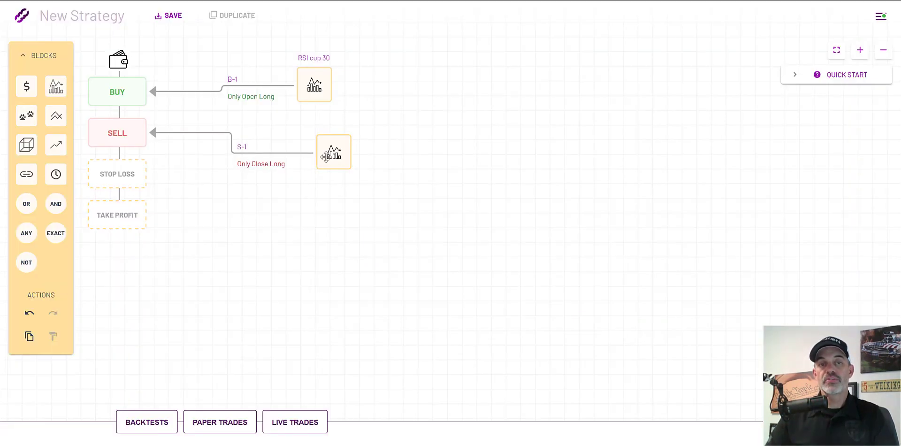
Edit the Indicator block on the Sell path and choose RSI as its indicator.
{"action": "left_click", "coordinate": [330, 156]}
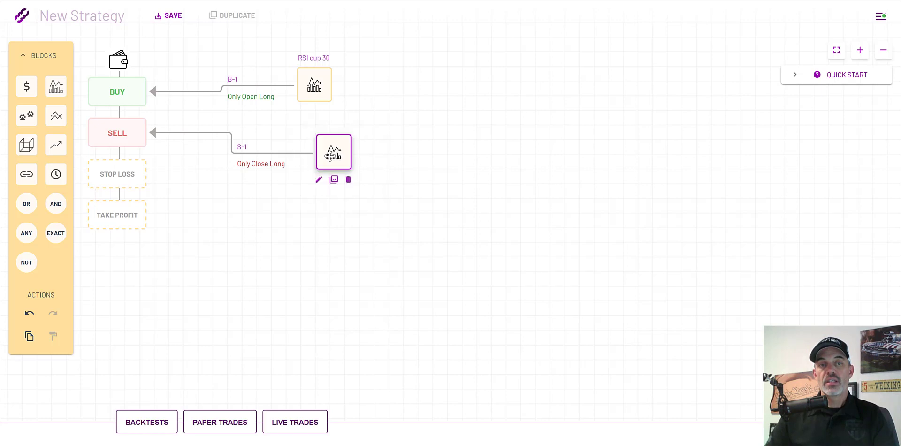
{"action": "left_click", "coordinate": [318, 180]}
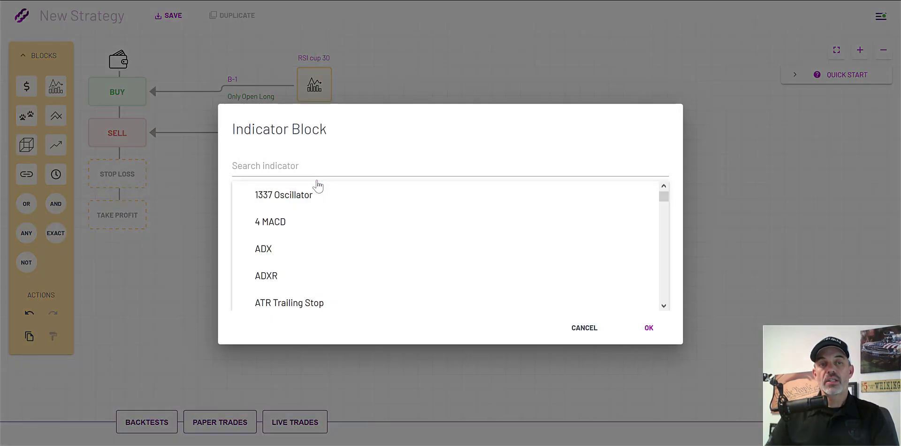
{"action": "left_click", "coordinate": [311, 168]}
{"action": "type", "text": "rsi"}
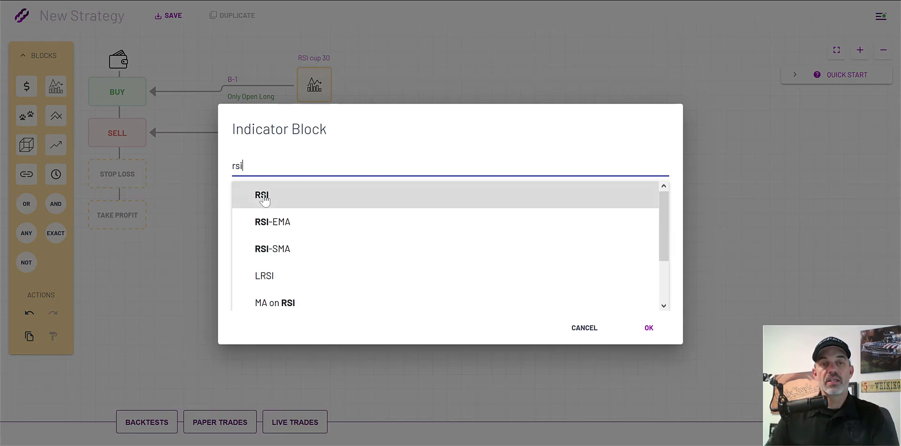
{"action": "left_click", "coordinate": [264, 196]}
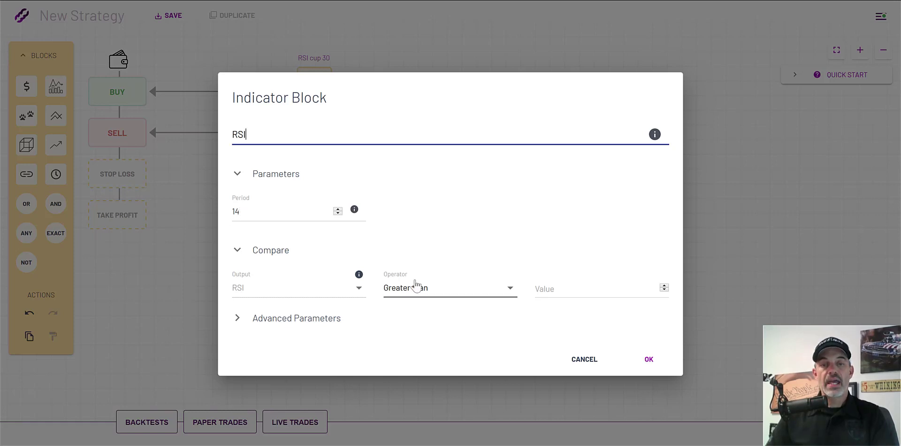
Set the sell RSI condition to the Crosses up operator with a value of 96.
{"action": "left_click", "coordinate": [510, 292]}
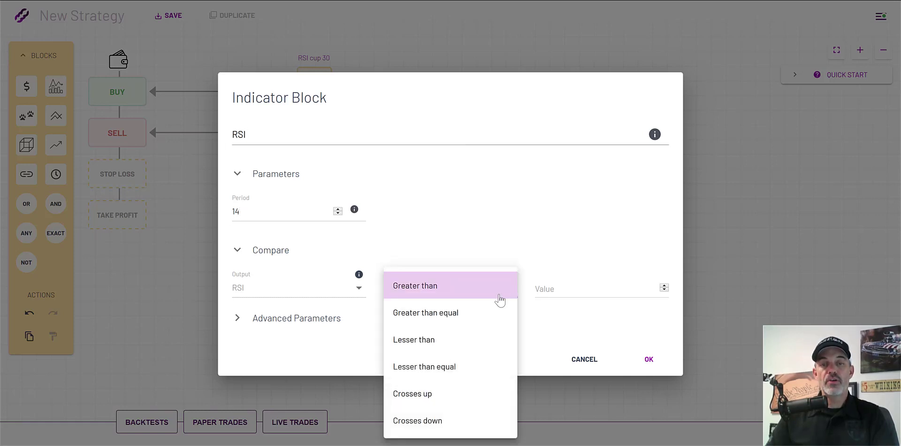
{"action": "left_click", "coordinate": [441, 395]}
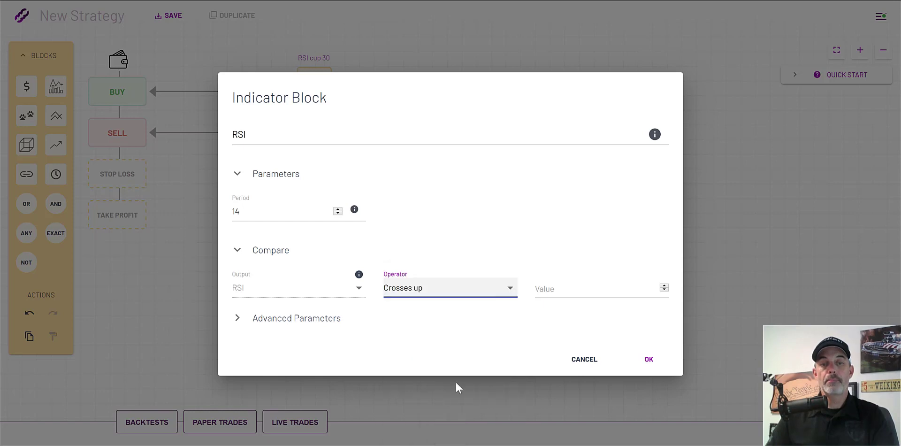
{"action": "left_click", "coordinate": [601, 292]}
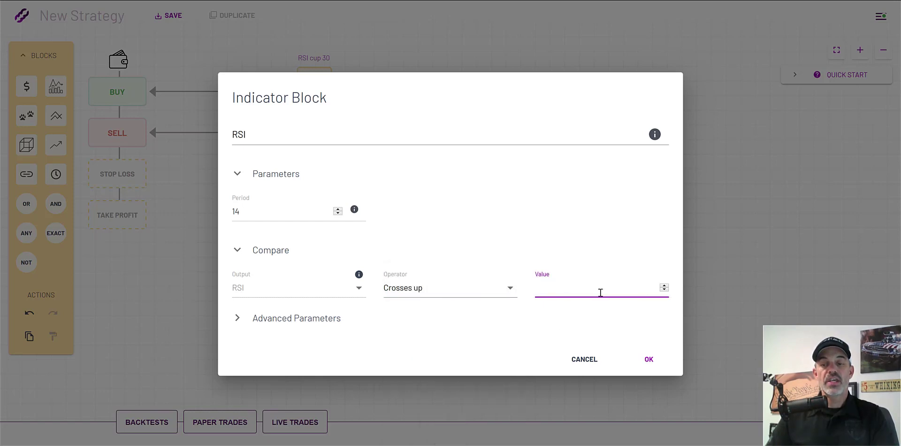
{"action": "type", "text": "96"}
Set the sell RSI's moving average type to EMA in the advanced parameters and accept the block settings.
{"action": "left_click", "coordinate": [321, 325]}
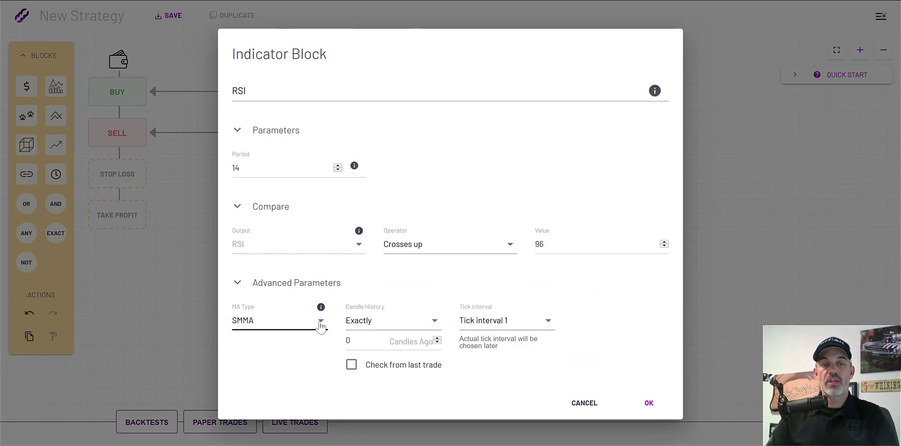
{"action": "left_click", "coordinate": [322, 324]}
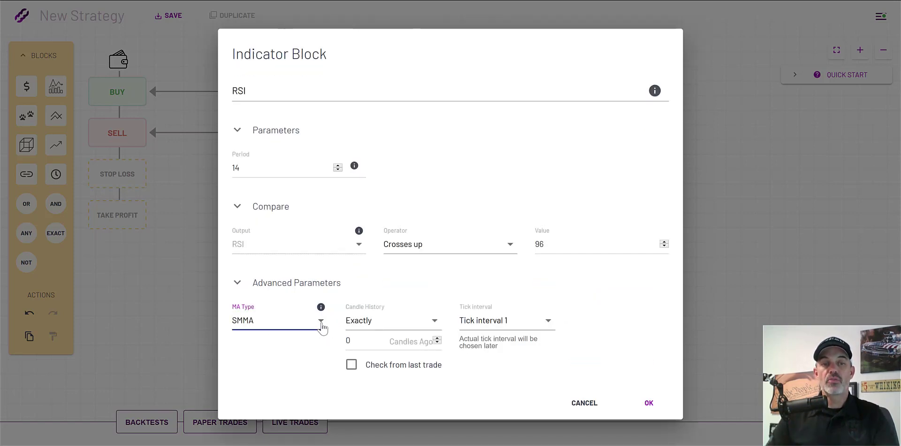
{"action": "left_click", "coordinate": [264, 264]}
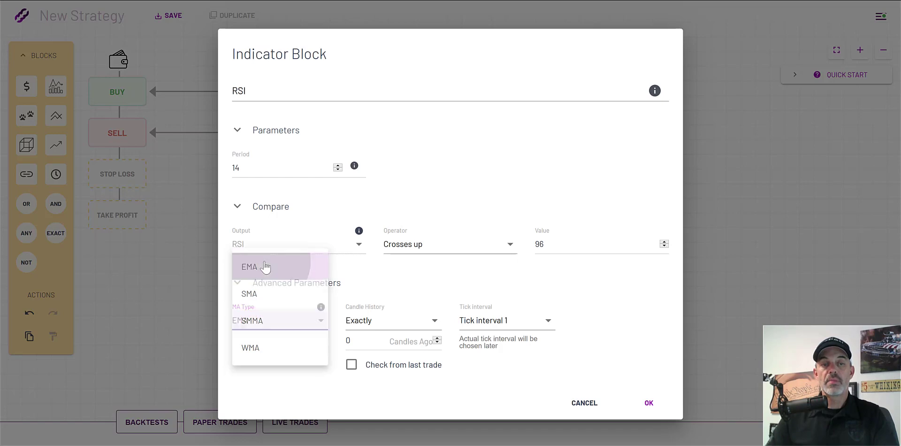
{"action": "left_click", "coordinate": [649, 401]}
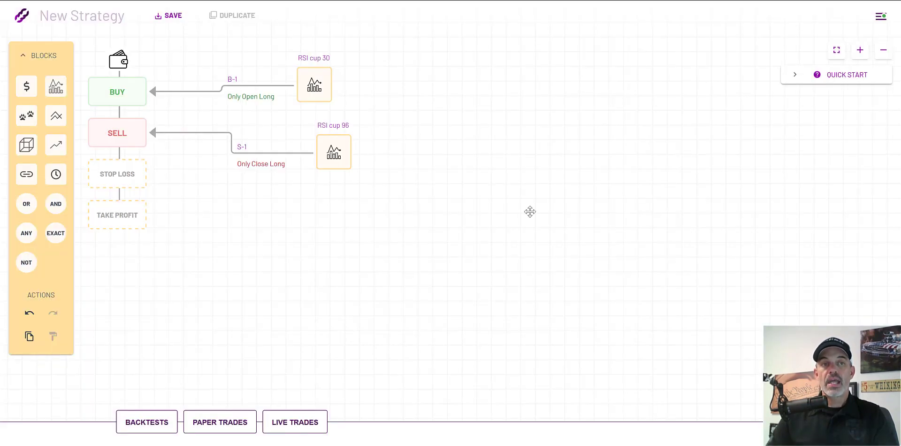
Name the strategy RSI X UP and save it.
{"action": "left_click", "coordinate": [110, 16]}
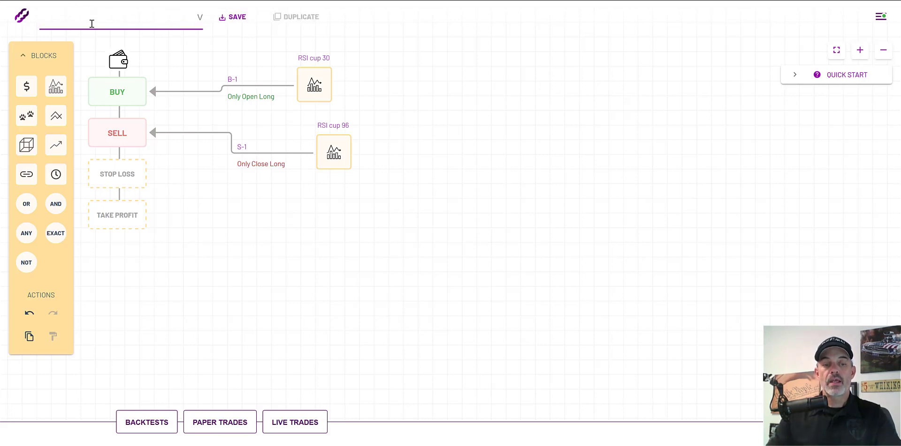
{"action": "type", "text": "RSI X UPO"}
{"action": "key", "text": "BackSpace"}
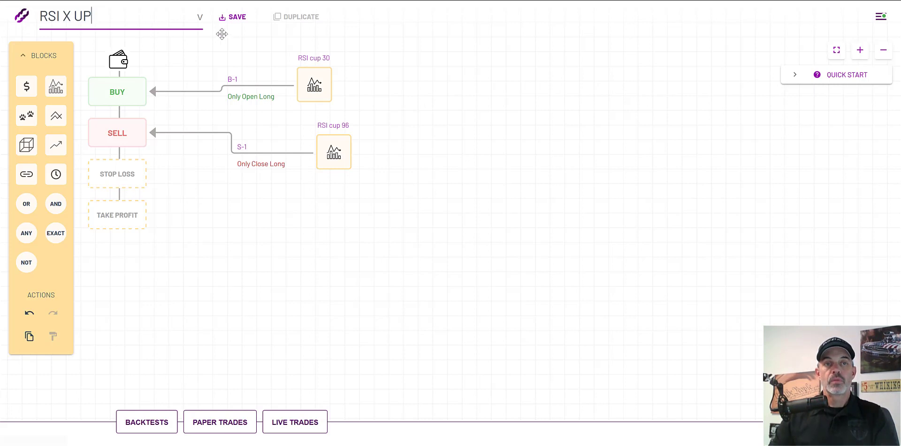
{"action": "left_click", "coordinate": [235, 18]}
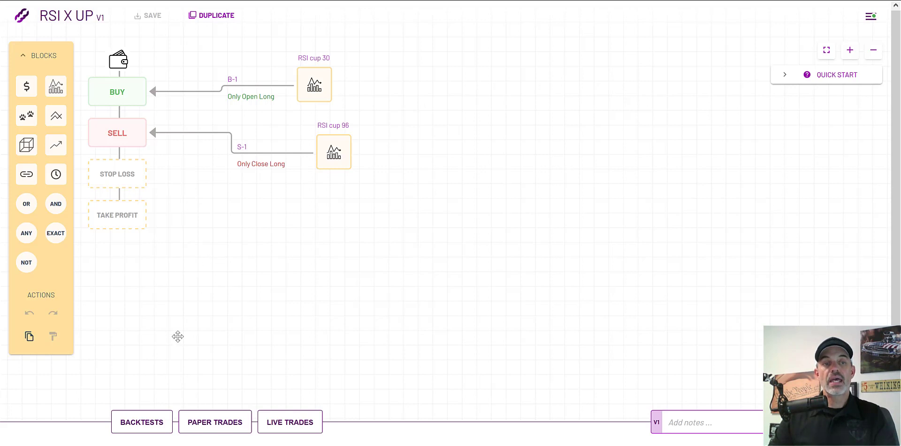
Run a backtest of the strategy on the USDT market with asset ETH and a 5m tick interval.
{"action": "left_click", "coordinate": [152, 423]}
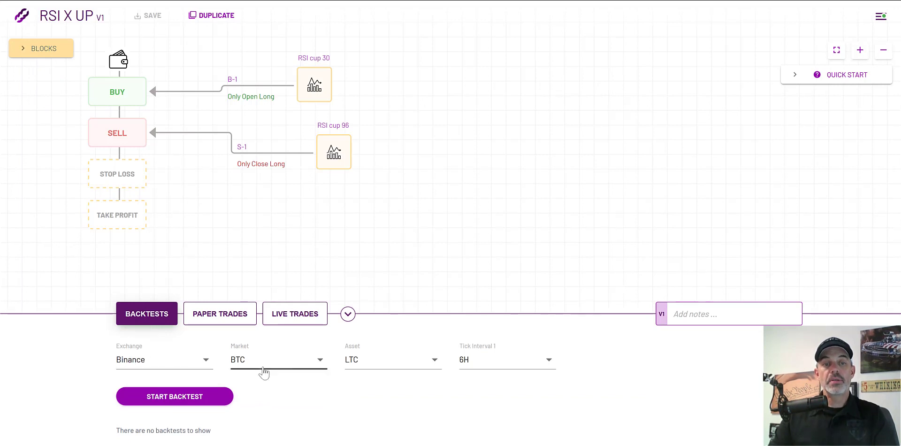
{"action": "left_click", "coordinate": [322, 365]}
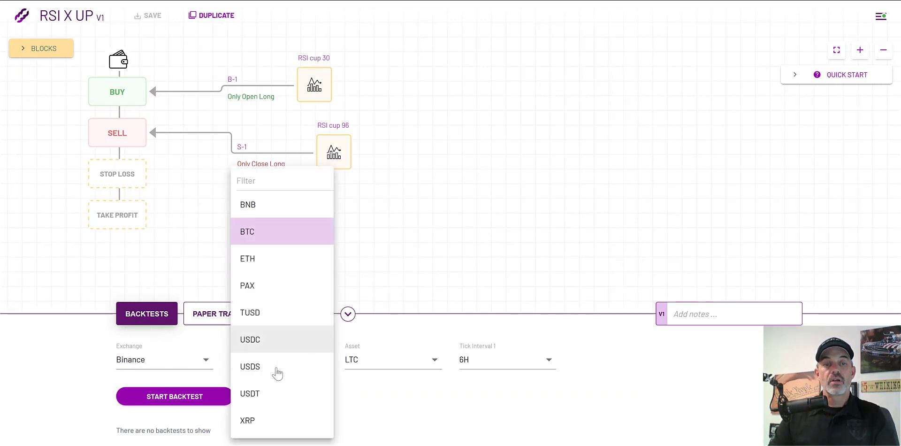
{"action": "left_click", "coordinate": [269, 396]}
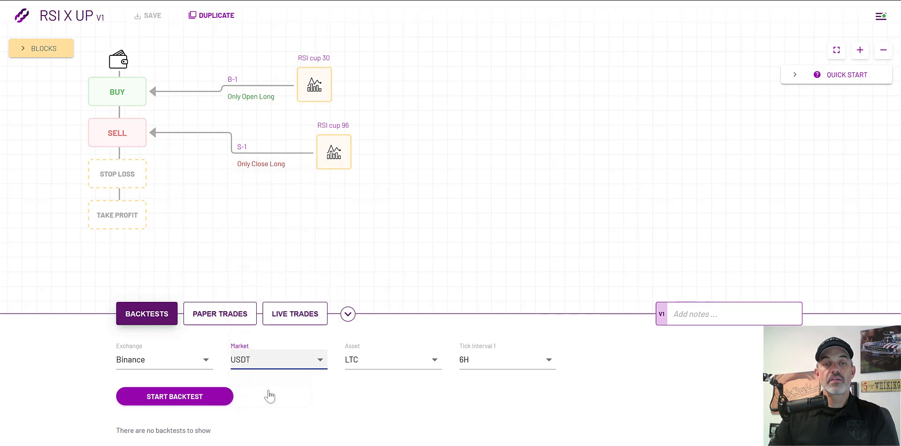
{"action": "left_click", "coordinate": [371, 368]}
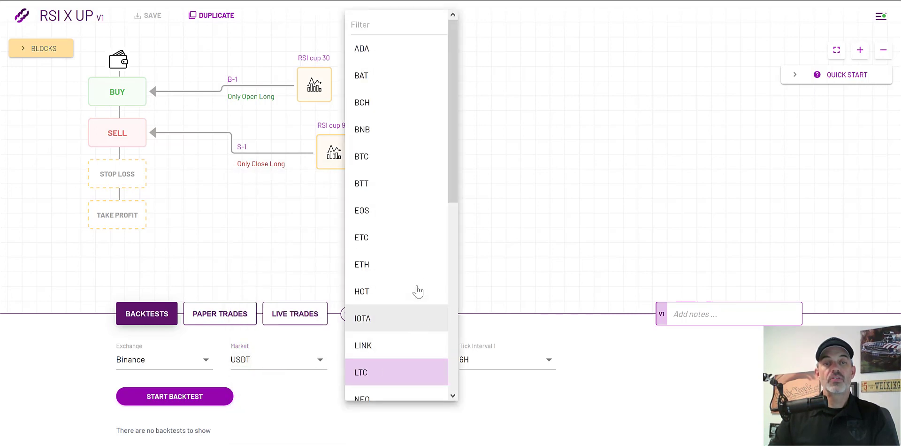
{"action": "left_click", "coordinate": [398, 266]}
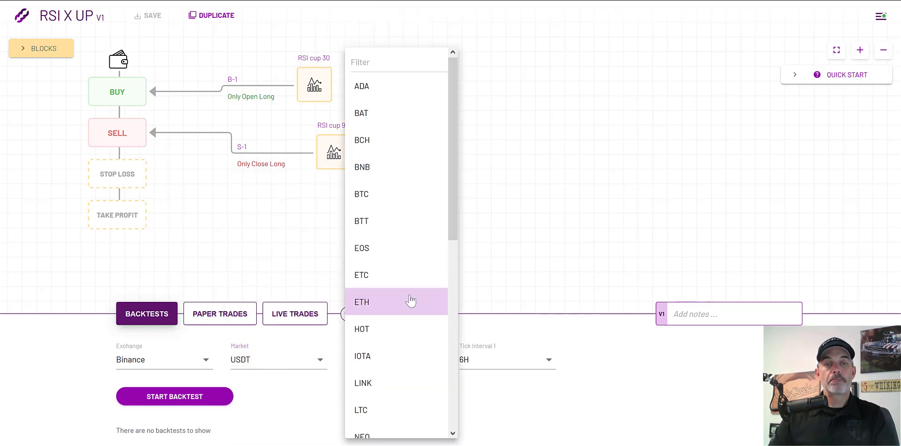
{"action": "left_click", "coordinate": [410, 301]}
{"action": "left_click", "coordinate": [548, 360]}
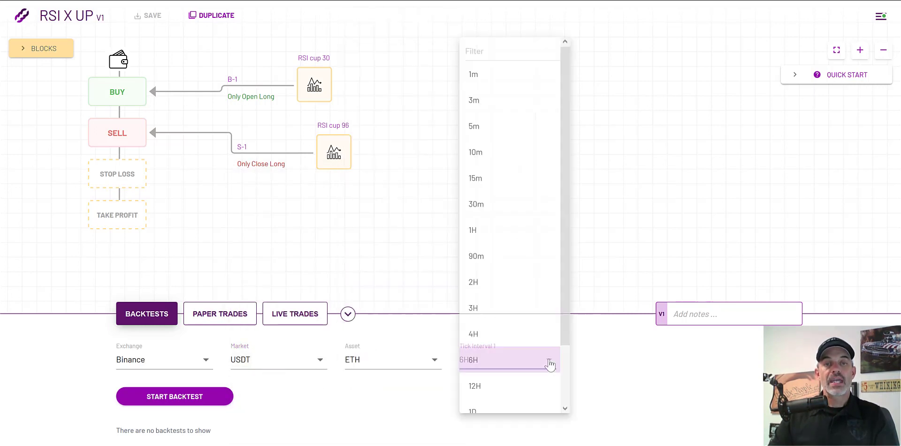
{"action": "left_click", "coordinate": [504, 120]}
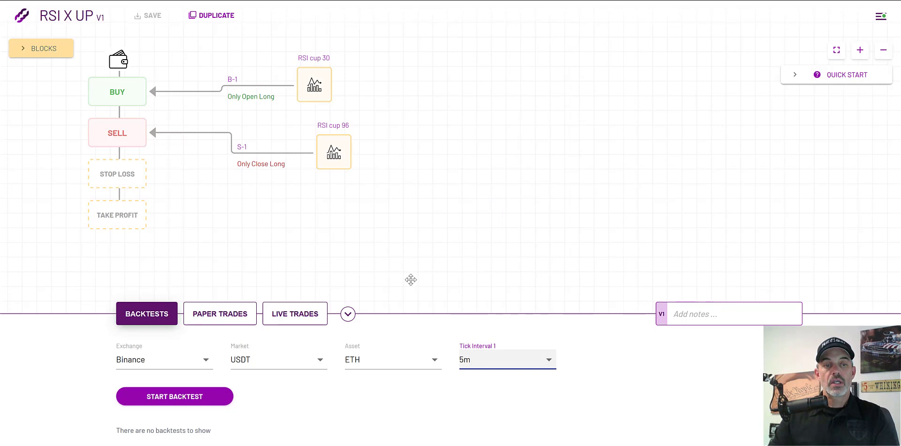
{"action": "left_click", "coordinate": [185, 397]}
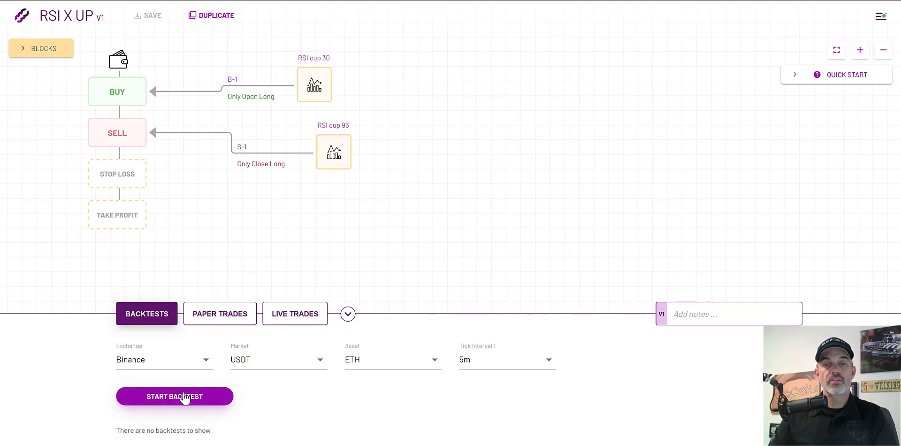
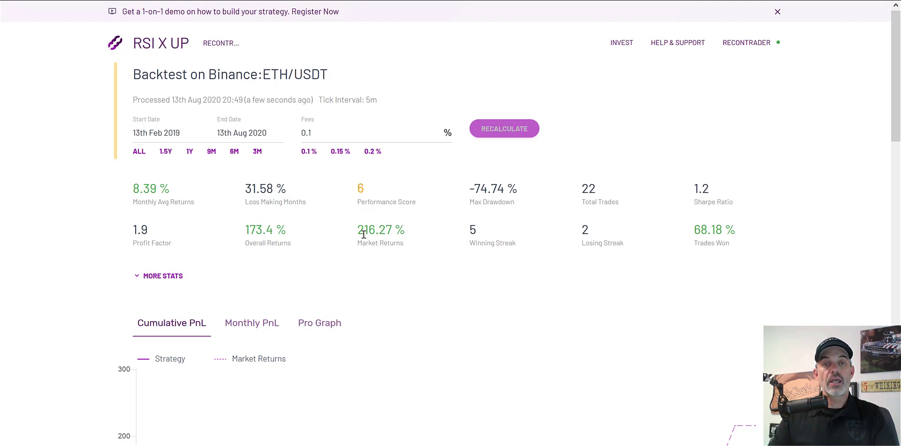
Examine the backtest's market returns, overall returns, Sharpe ratio, profit factor and share of trades won.
{"action": "left_click_drag", "start_coordinate": [356, 231], "coordinate": [420, 236]}
{"action": "mouse_move", "coordinate": [370, 243]}
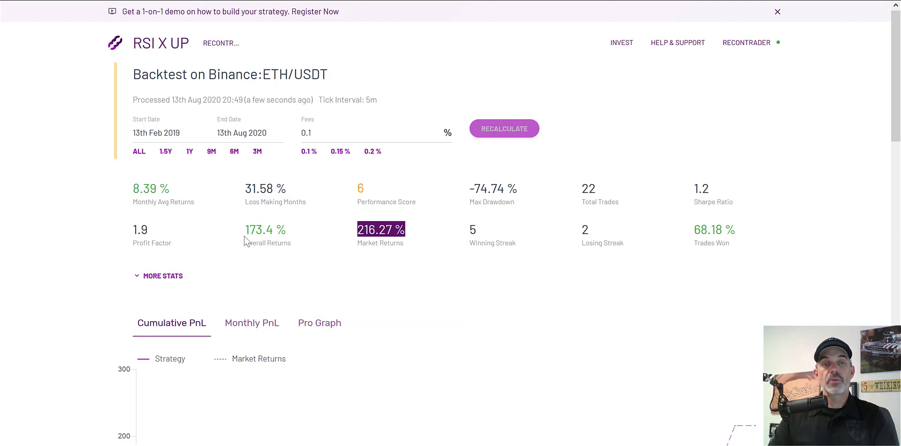
{"action": "left_click", "coordinate": [294, 229]}
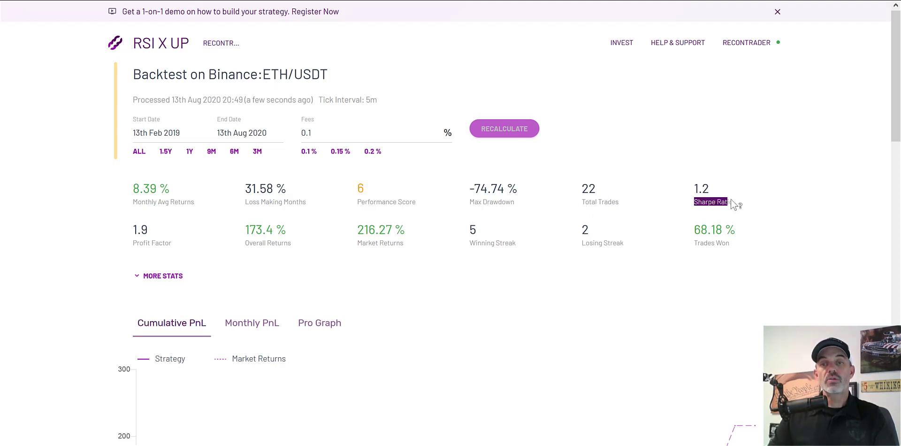
{"action": "left_click_drag", "start_coordinate": [719, 187], "coordinate": [692, 189]}
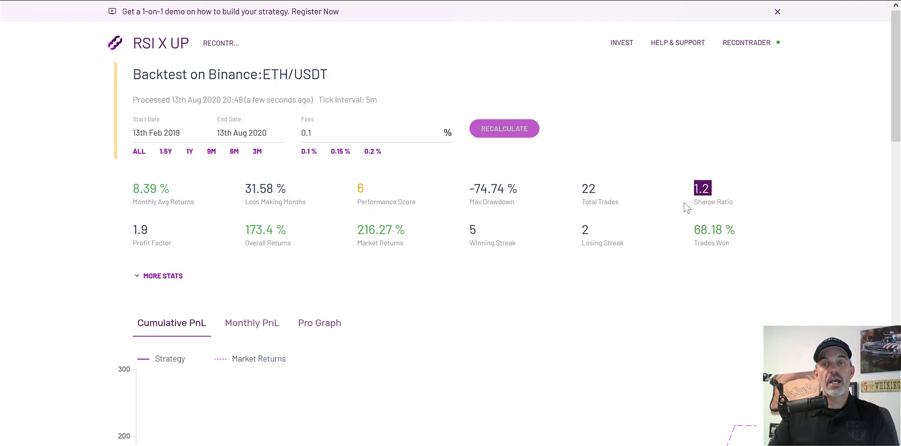
{"action": "left_click_drag", "start_coordinate": [164, 230], "coordinate": [131, 229]}
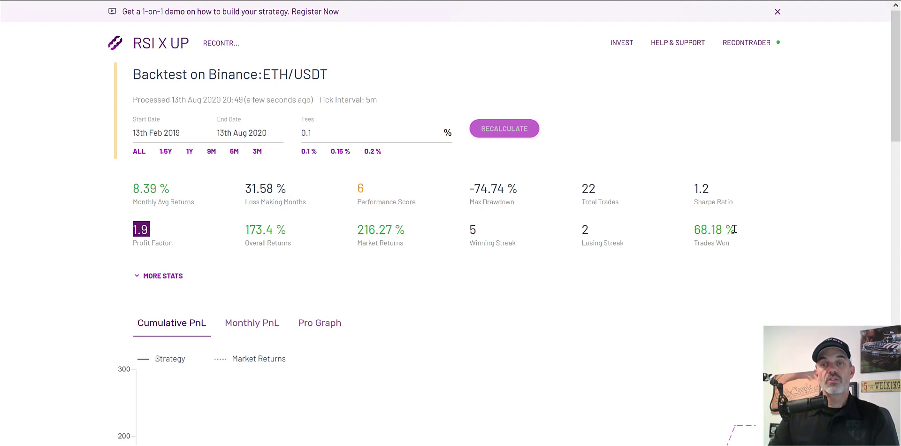
{"action": "left_click_drag", "start_coordinate": [737, 230], "coordinate": [681, 225]}
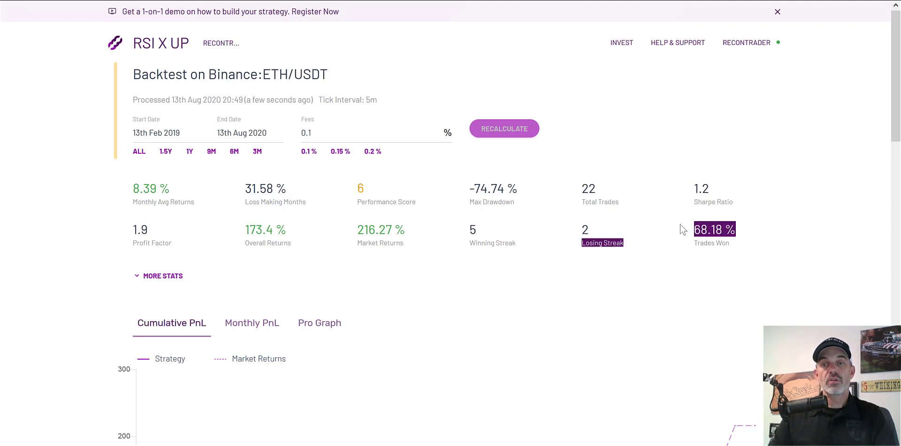
{"action": "left_click", "coordinate": [660, 275]}
Expand the additional backtest statistics and examine the average profit on win and average exposure time.
{"action": "left_click", "coordinate": [173, 279]}
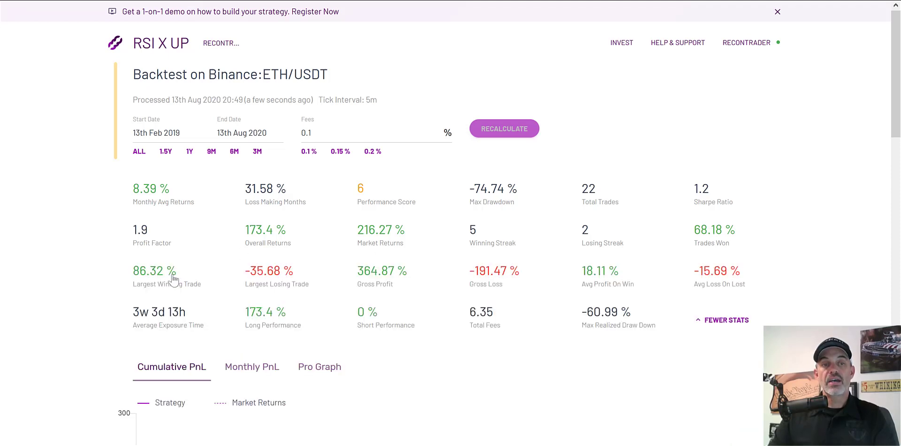
{"action": "mouse_move", "coordinate": [580, 283]}
{"action": "left_mouse_down"}
{"action": "mouse_move", "coordinate": [771, 270]}
{"action": "mouse_move", "coordinate": [569, 272]}
{"action": "left_mouse_up"}
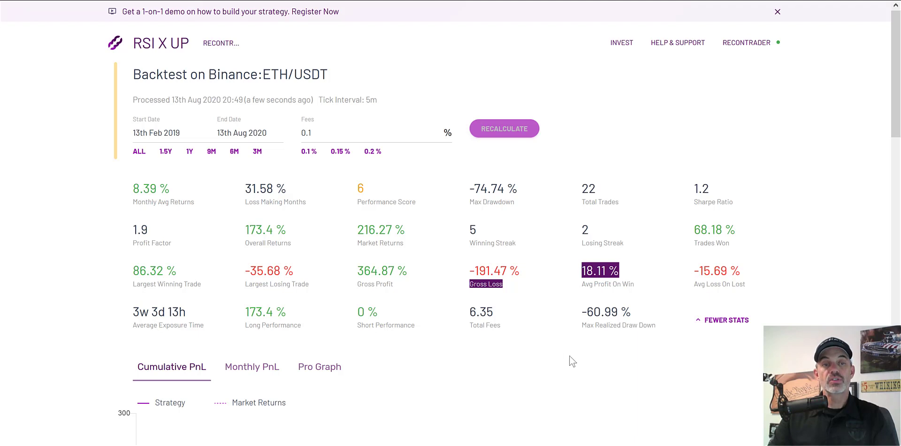
{"action": "left_click", "coordinate": [357, 315]}
{"action": "left_click_drag", "start_coordinate": [198, 308], "coordinate": [113, 311]}
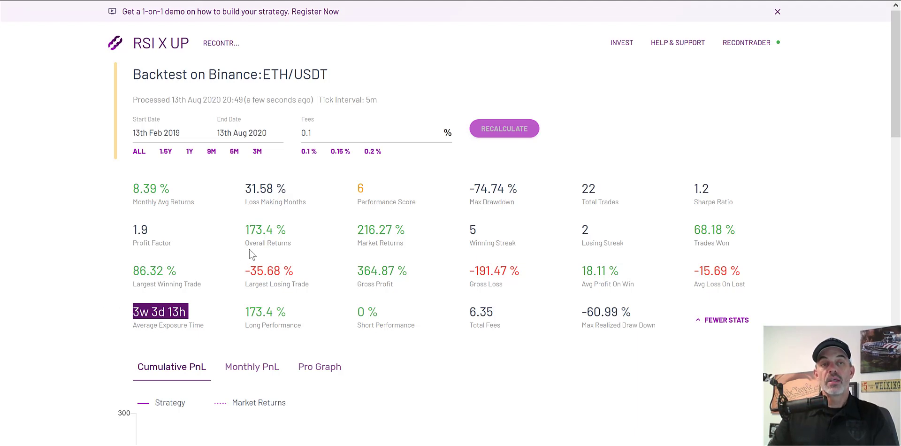
{"action": "left_click", "coordinate": [220, 283]}
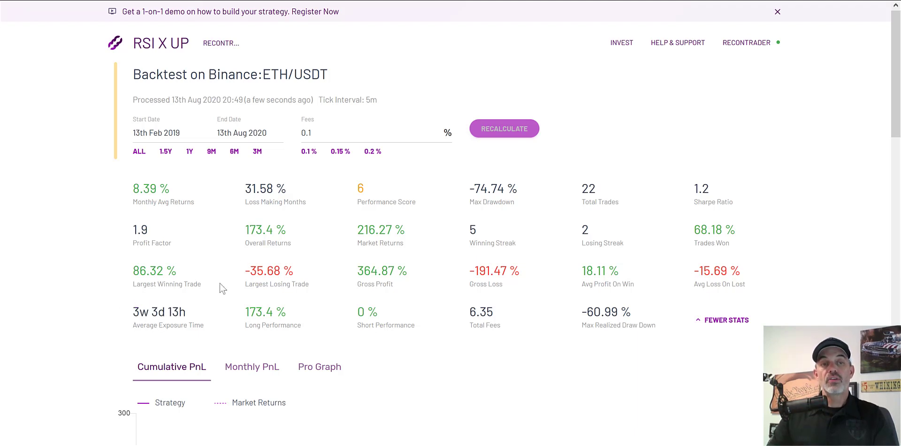
Recalculate the backtest for the 6M period and examine its Sharpe ratio, profit factor, overall and market returns, and trades won.
{"action": "left_click", "coordinate": [234, 156]}
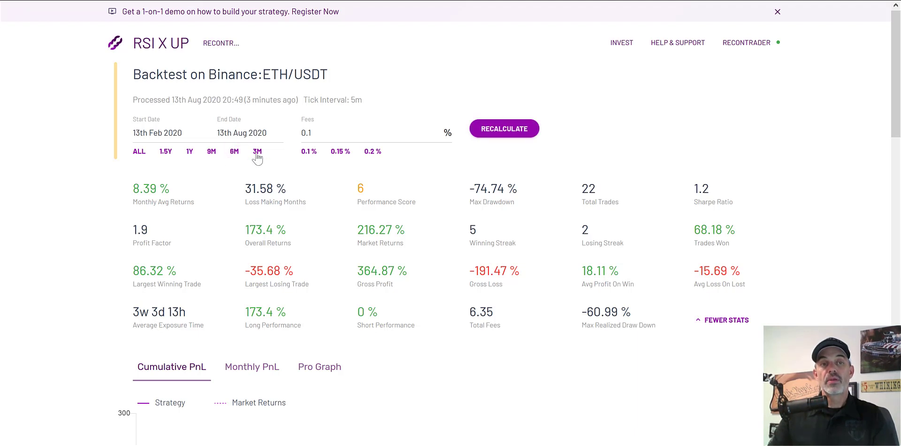
{"action": "left_click", "coordinate": [512, 130]}
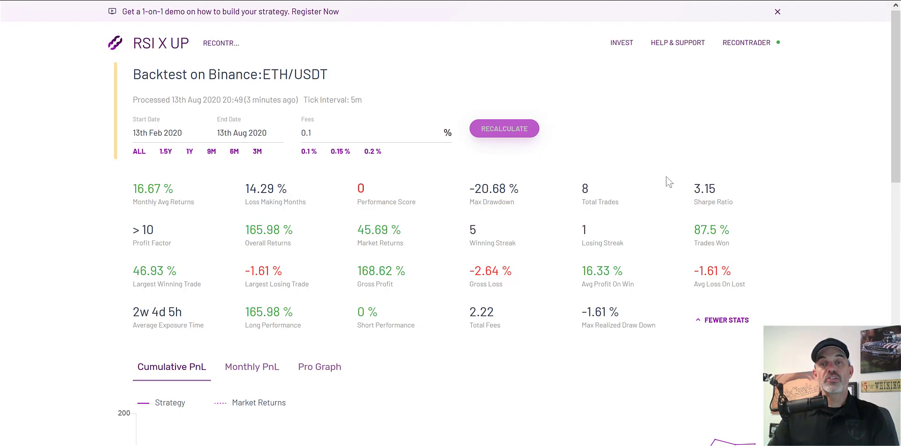
{"action": "left_click_drag", "start_coordinate": [692, 187], "coordinate": [726, 190]}
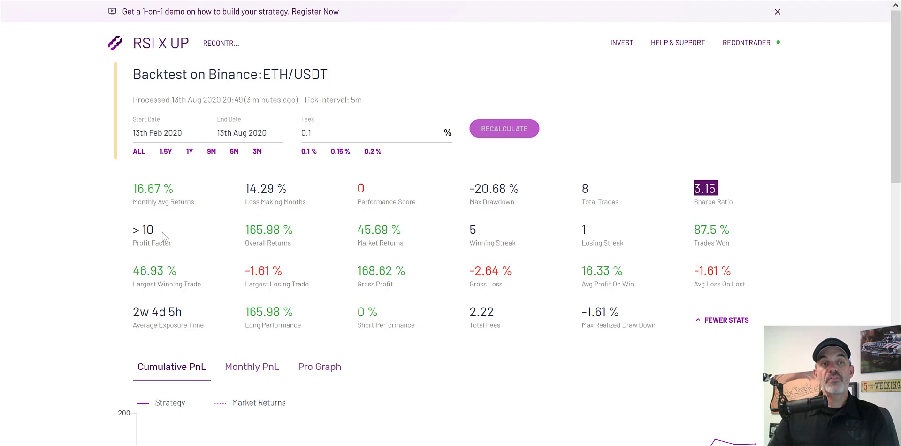
{"action": "left_click_drag", "start_coordinate": [165, 232], "coordinate": [141, 230]}
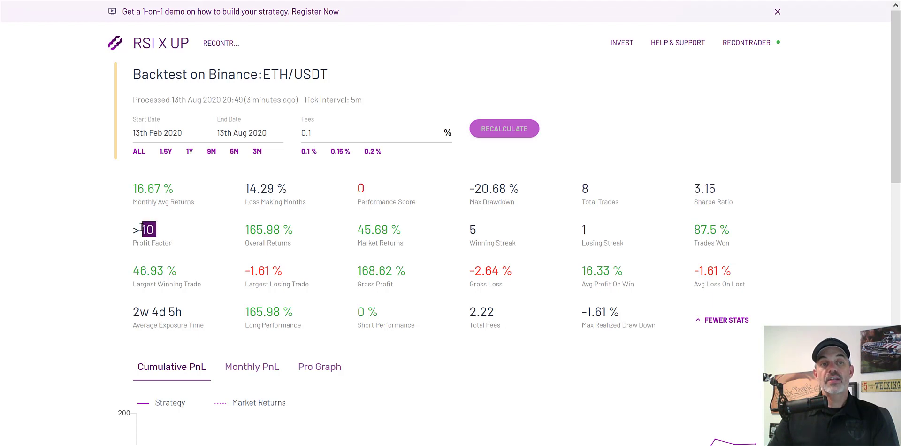
{"action": "left_click", "coordinate": [174, 243]}
{"action": "left_click_drag", "start_coordinate": [244, 229], "coordinate": [295, 228]}
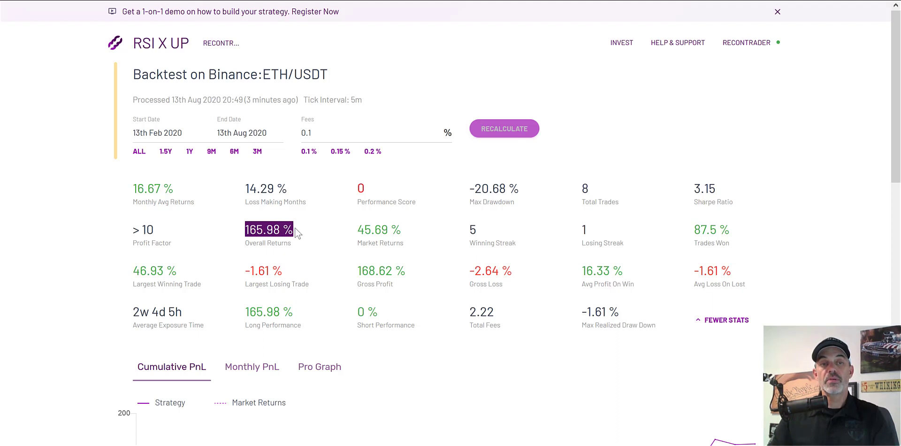
{"action": "left_click_drag", "start_coordinate": [352, 229], "coordinate": [405, 229]}
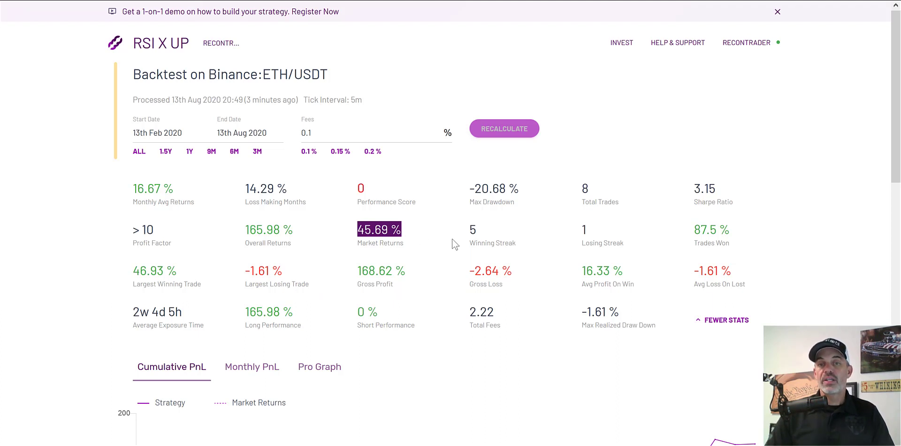
{"action": "mouse_move", "coordinate": [466, 232]}
{"action": "left_mouse_down"}
{"action": "mouse_move", "coordinate": [565, 223]}
{"action": "mouse_move", "coordinate": [743, 233]}
{"action": "left_mouse_up"}
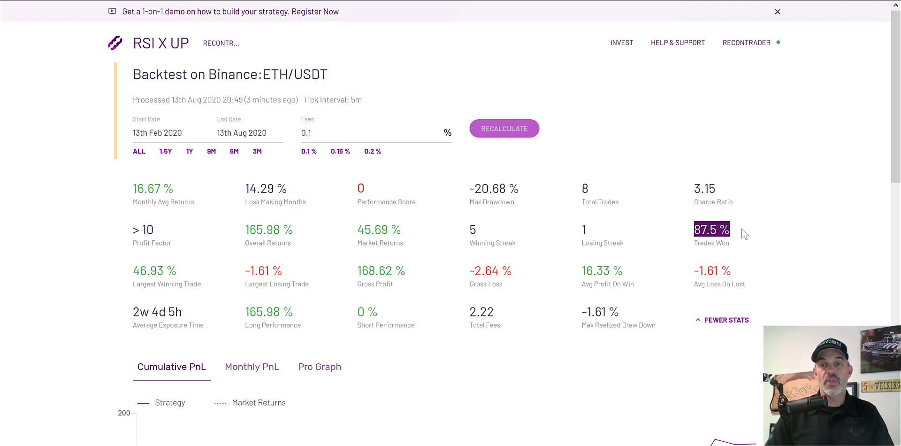
Examine the 6M backtest's average loss on lost trades, average profit on win and average exposure time.
{"action": "left_click_drag", "start_coordinate": [736, 272], "coordinate": [693, 272]}
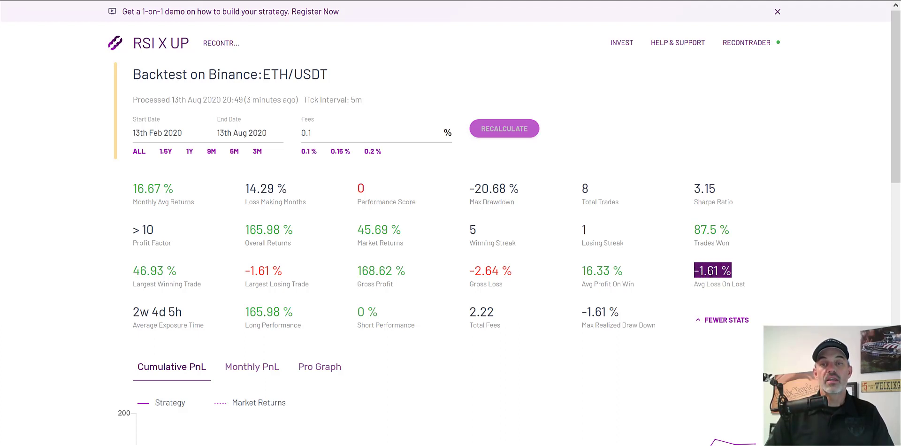
{"action": "left_click_drag", "start_coordinate": [629, 270], "coordinate": [579, 272]}
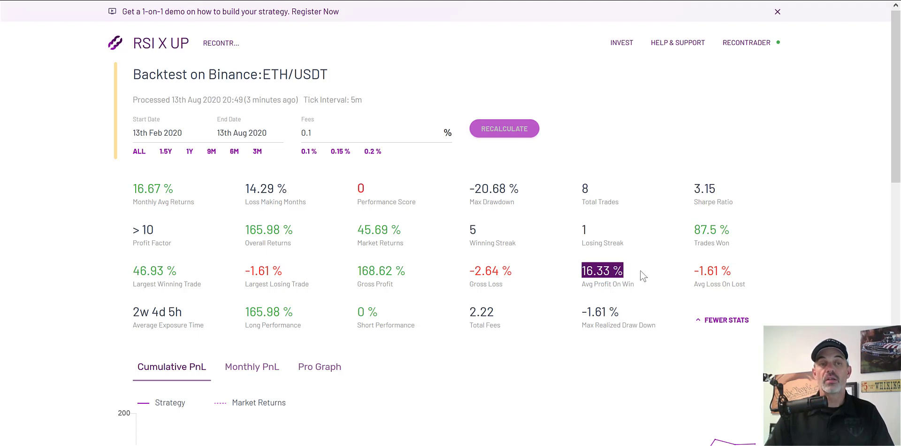
{"action": "mouse_move", "coordinate": [134, 324]}
{"action": "left_mouse_down"}
{"action": "mouse_move", "coordinate": [162, 318]}
{"action": "mouse_move", "coordinate": [133, 316]}
{"action": "left_mouse_up"}
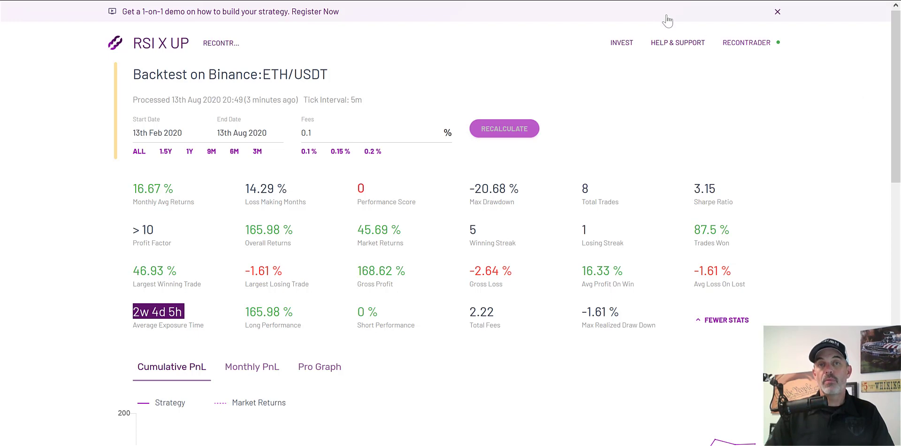
Return to the strategy editor, set the buy RSI block's crosses-up value to 35 and save the strategy.
{"action": "key", "text": "alt+Left"}
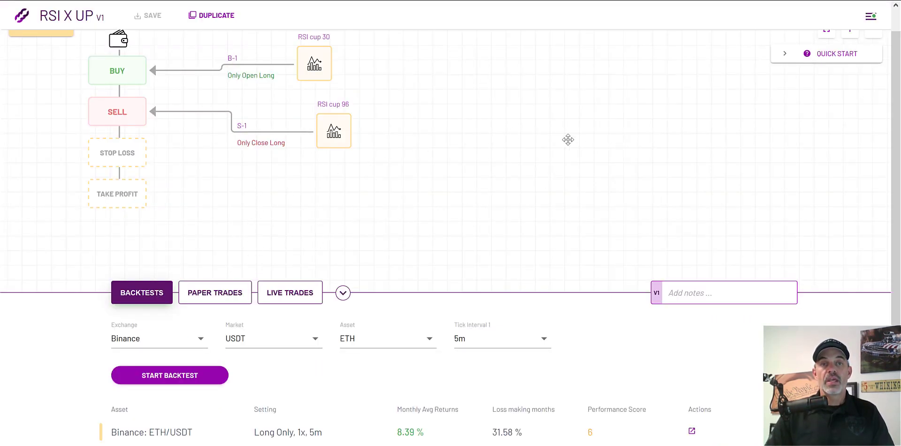
{"action": "left_click", "coordinate": [314, 63]}
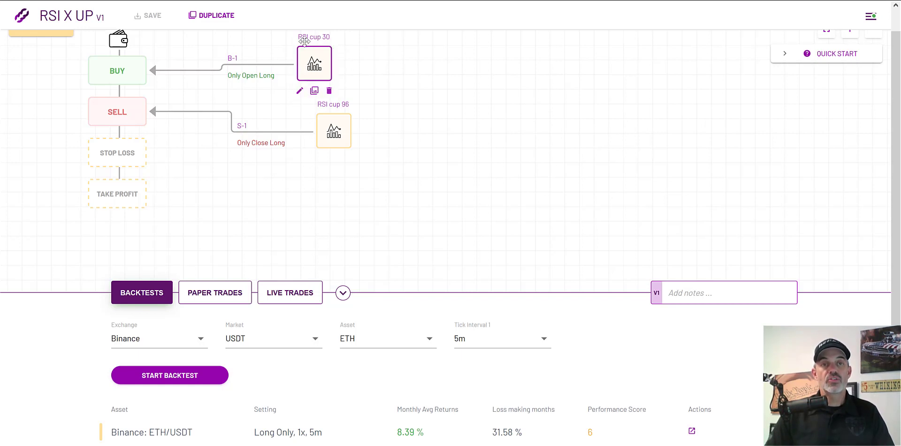
{"action": "left_click", "coordinate": [299, 91]}
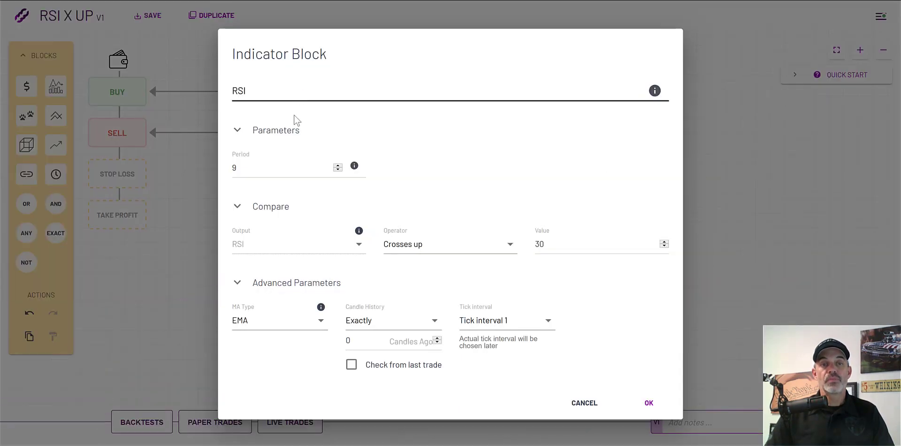
{"action": "double_click", "coordinate": [533, 242]}
{"action": "type", "text": "35"}
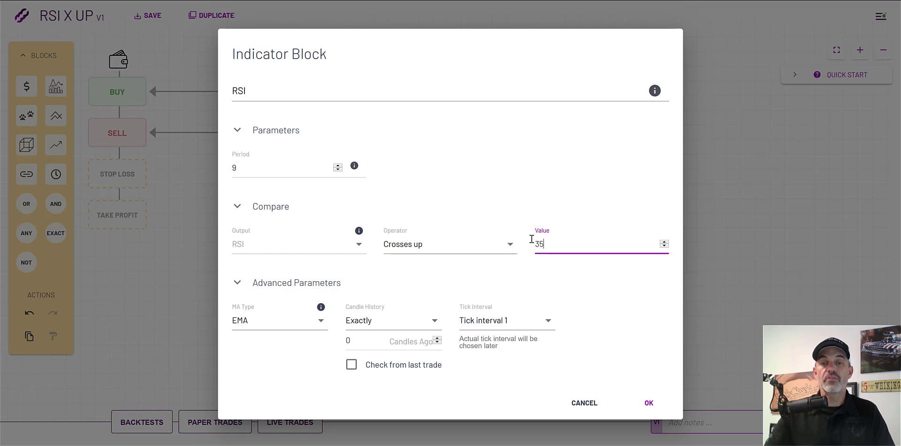
{"action": "left_click", "coordinate": [649, 404]}
{"action": "left_click", "coordinate": [148, 17]}
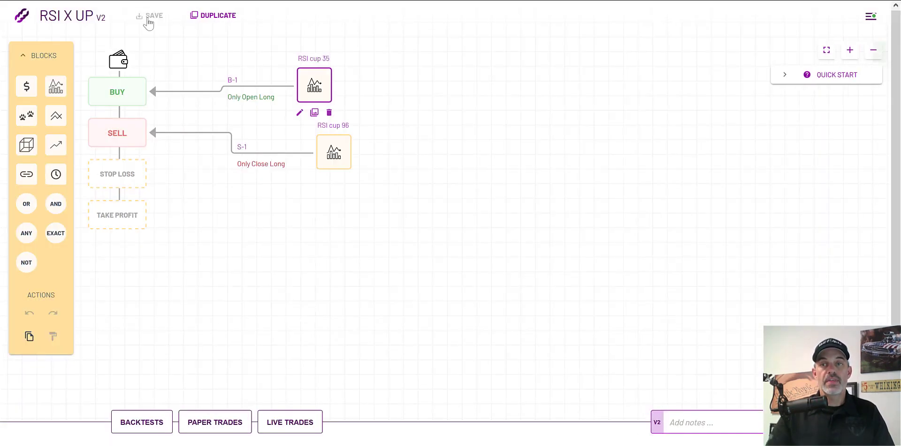
Backtest the saved strategy on Binance ETH/USDT at a 5m tick interval and compare its monthly average returns with V1.
{"action": "left_click", "coordinate": [143, 422]}
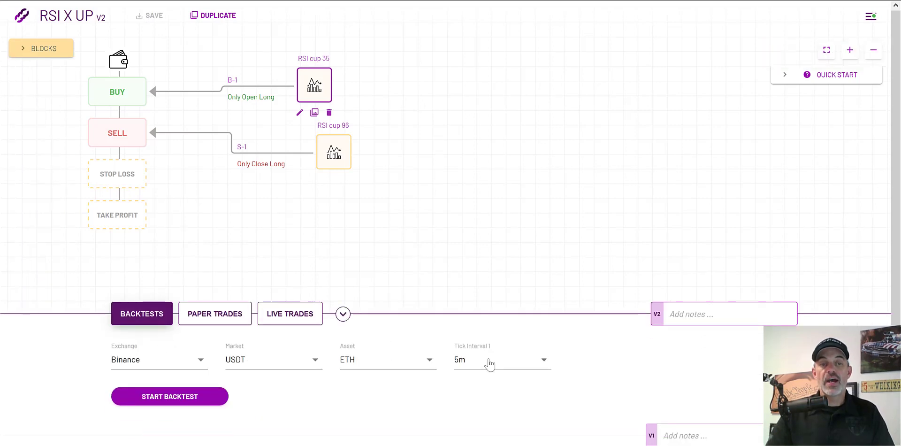
{"action": "left_click", "coordinate": [183, 397]}
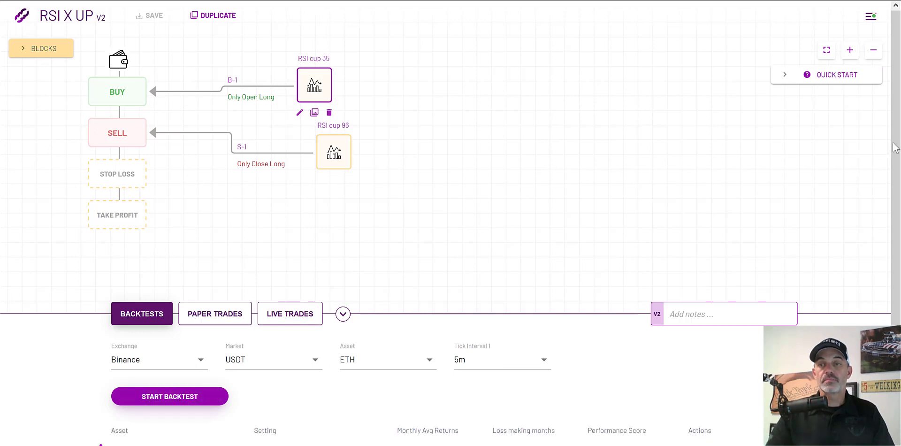
{"action": "scroll", "coordinate": [896, 295], "scroll_direction": "down", "scroll_amount": 2}
{"action": "scroll", "coordinate": [898, 295], "scroll_direction": "down", "scroll_amount": 3}
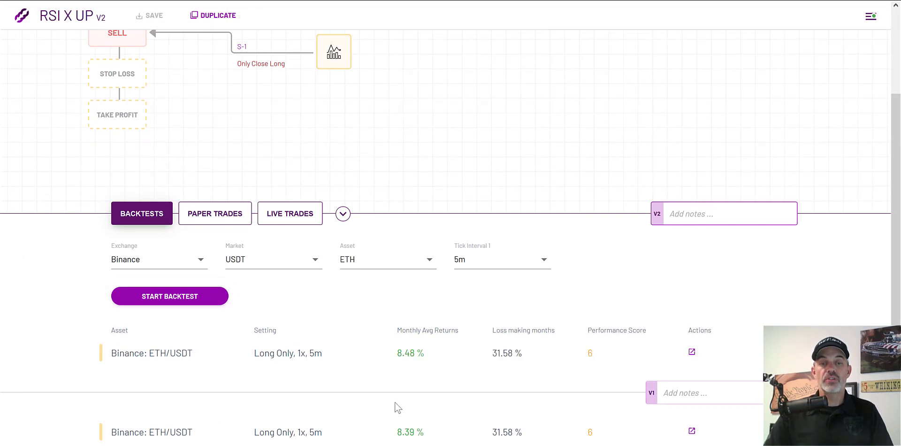
{"action": "left_click_drag", "start_coordinate": [395, 430], "coordinate": [439, 431]}
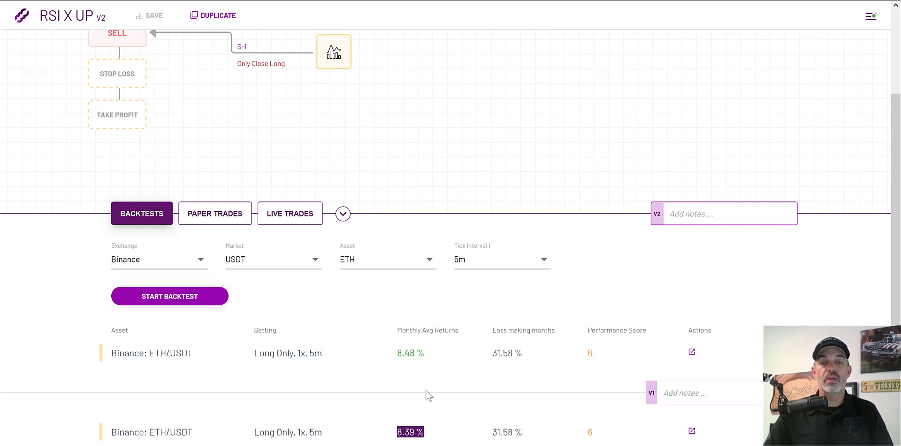
{"action": "left_click_drag", "start_coordinate": [389, 359], "coordinate": [441, 361]}
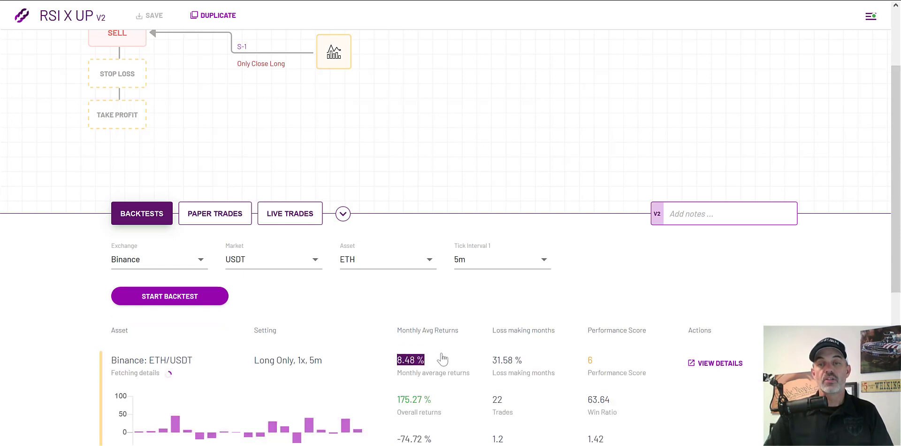
Open the V2 backtest's details and examine its overall returns, Sharpe ratio and profit factor.
{"action": "left_click", "coordinate": [712, 368]}
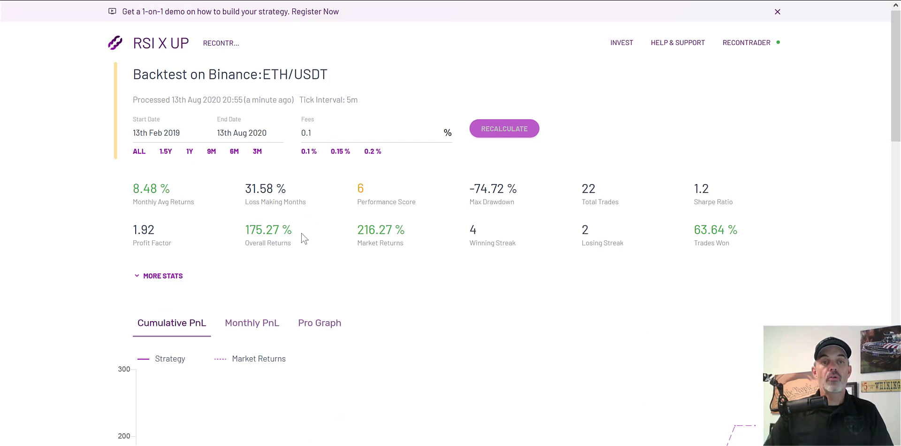
{"action": "left_click_drag", "start_coordinate": [294, 230], "coordinate": [239, 231]}
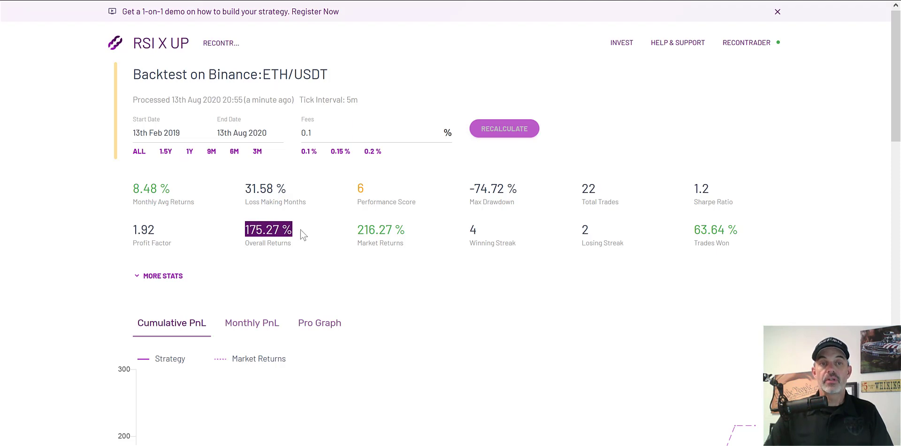
{"action": "mouse_move", "coordinate": [705, 199]}
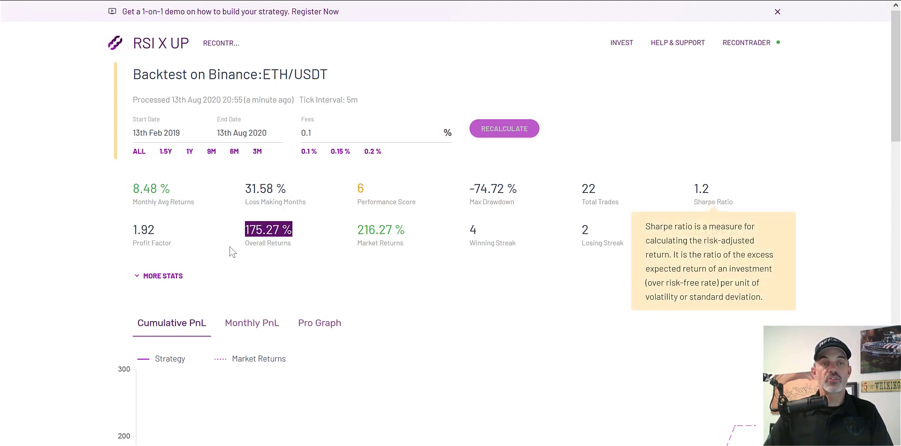
{"action": "mouse_move", "coordinate": [169, 245]}
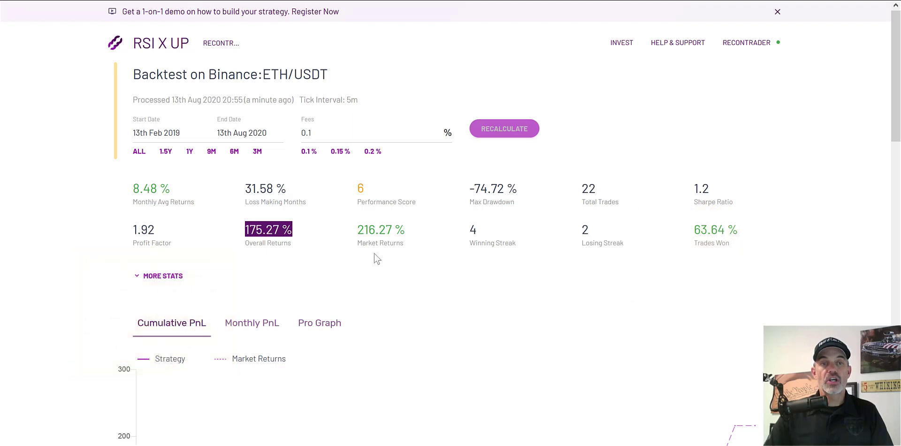
Recalculate the V2 backtest for the 6M period and examine its Sharpe ratio, overall returns and trades won.
{"action": "left_click", "coordinate": [235, 153]}
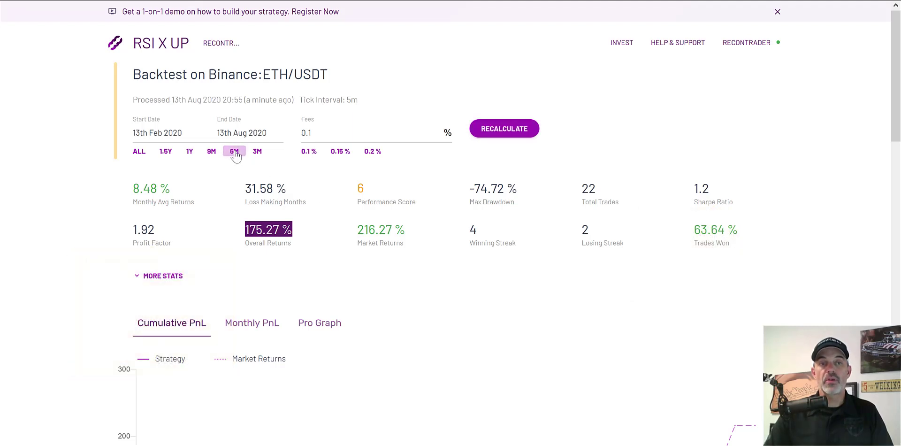
{"action": "left_click", "coordinate": [512, 133]}
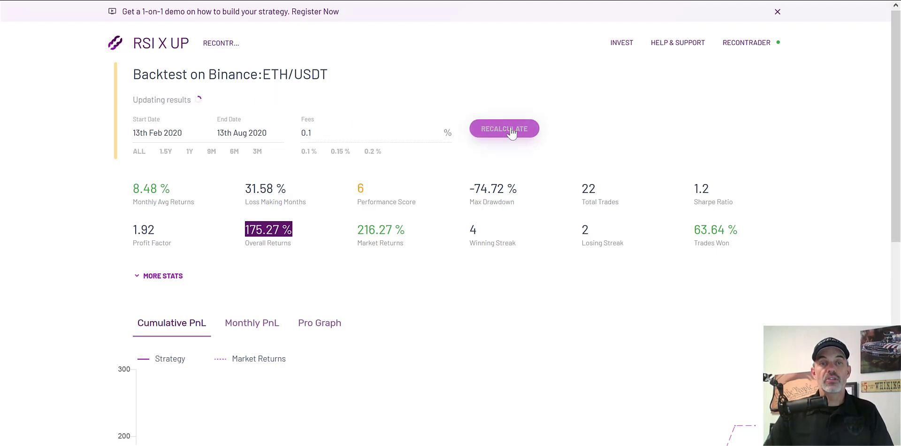
{"action": "triple_click", "coordinate": [150, 189]}
{"action": "triple_click", "coordinate": [704, 187]}
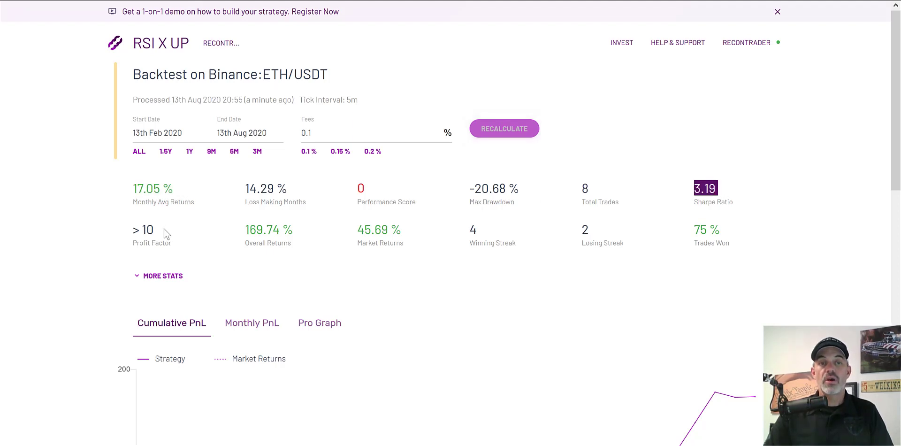
{"action": "left_click", "coordinate": [243, 233]}
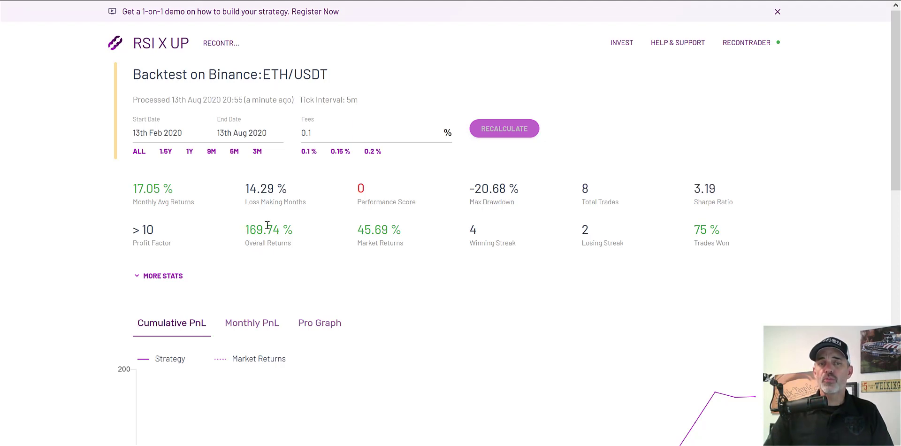
{"action": "triple_click", "coordinate": [258, 230]}
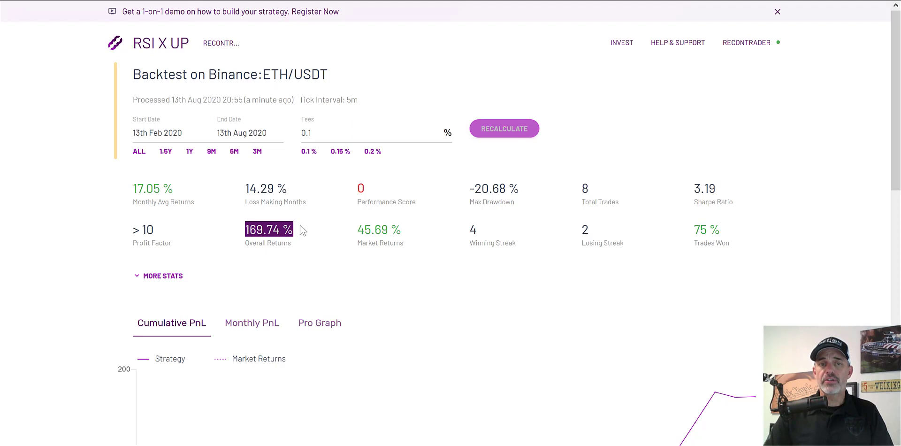
{"action": "left_click_drag", "start_coordinate": [686, 231], "coordinate": [721, 231]}
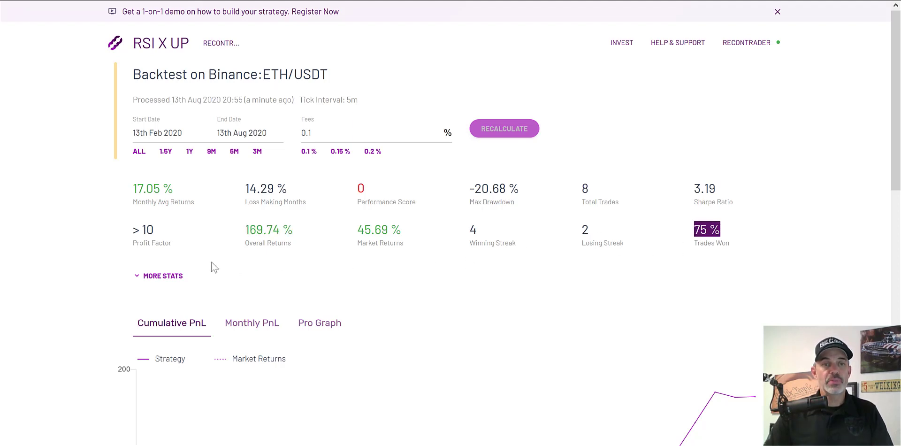
Expand the additional V2 backtest statistics and compare average profit on win with average loss on lost trades.
{"action": "left_click", "coordinate": [171, 277]}
{"action": "left_click_drag", "start_coordinate": [686, 270], "coordinate": [760, 272]}
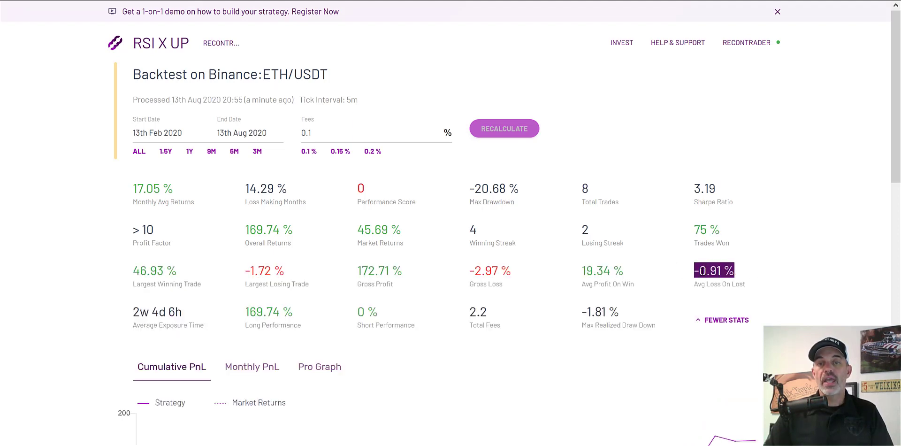
{"action": "left_click_drag", "start_coordinate": [632, 267], "coordinate": [572, 269]}
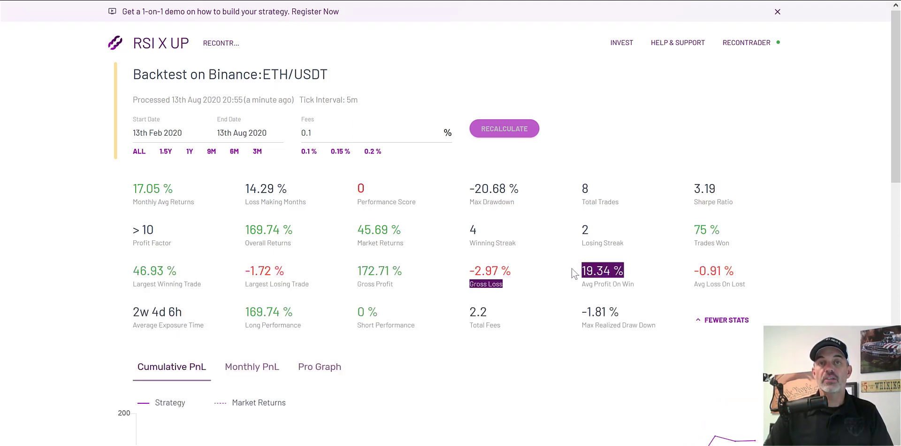
{"action": "left_click", "coordinate": [636, 267]}
{"action": "left_click_drag", "start_coordinate": [632, 268], "coordinate": [583, 270]}
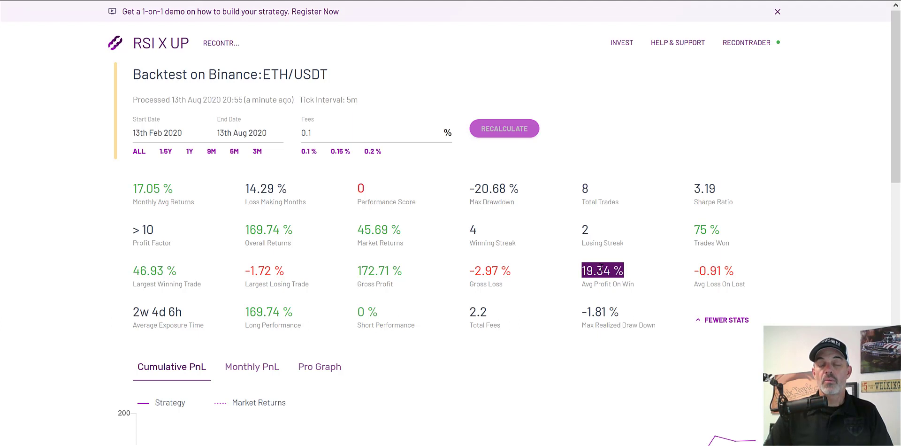
{"action": "left_click", "coordinate": [582, 271]}
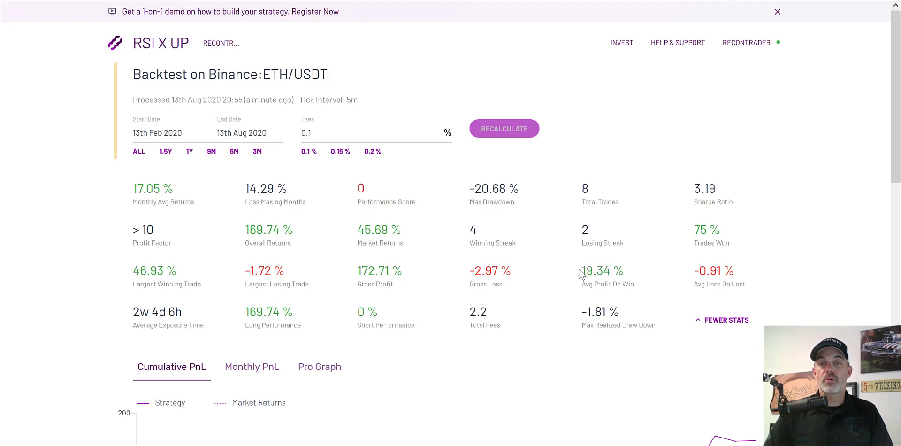
{"action": "left_click_drag", "start_coordinate": [579, 269], "coordinate": [752, 270]}
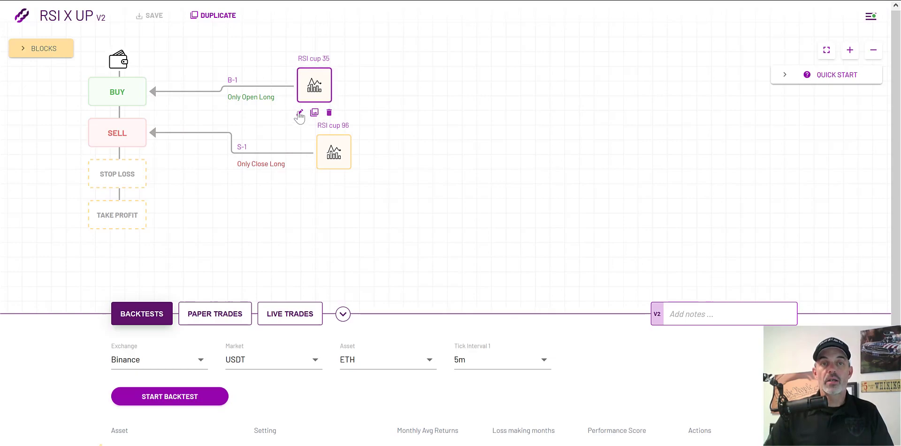
Set the buy RSI block's crosses-up value to 40 and save the strategy.
{"action": "left_click", "coordinate": [299, 115]}
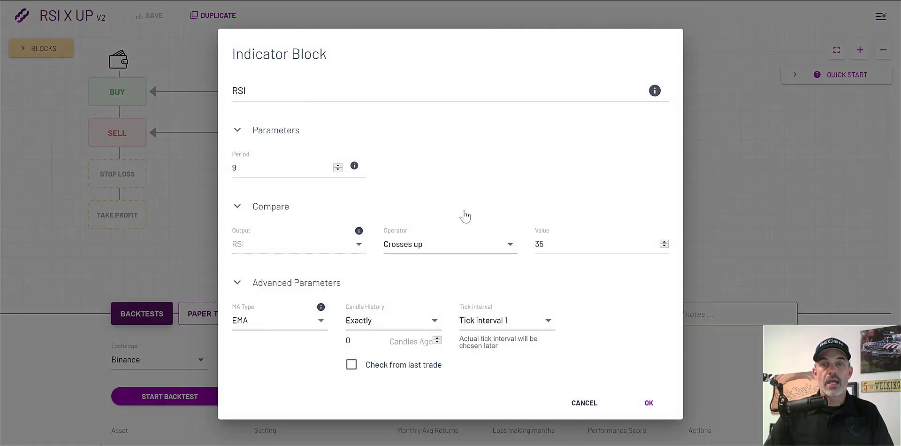
{"action": "left_click_drag", "start_coordinate": [569, 241], "coordinate": [514, 236]}
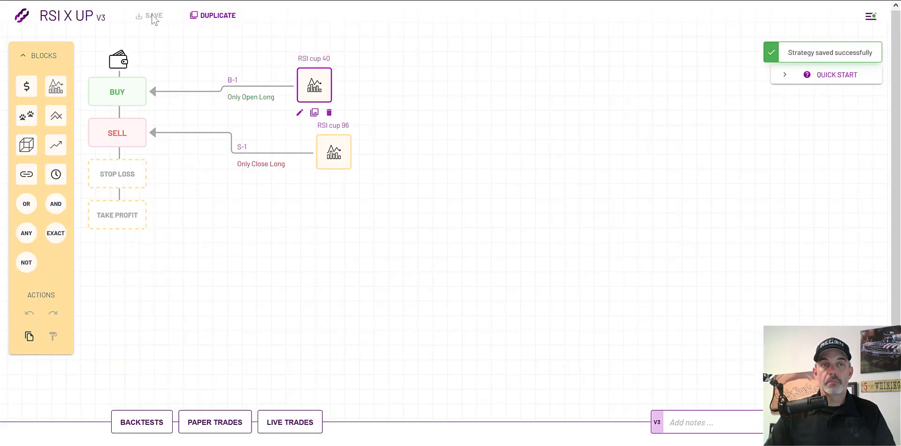
Backtest strategy V3 on Binance ETH/USDT at a 5m tick interval and expand its result summary.
{"action": "left_click", "coordinate": [150, 421]}
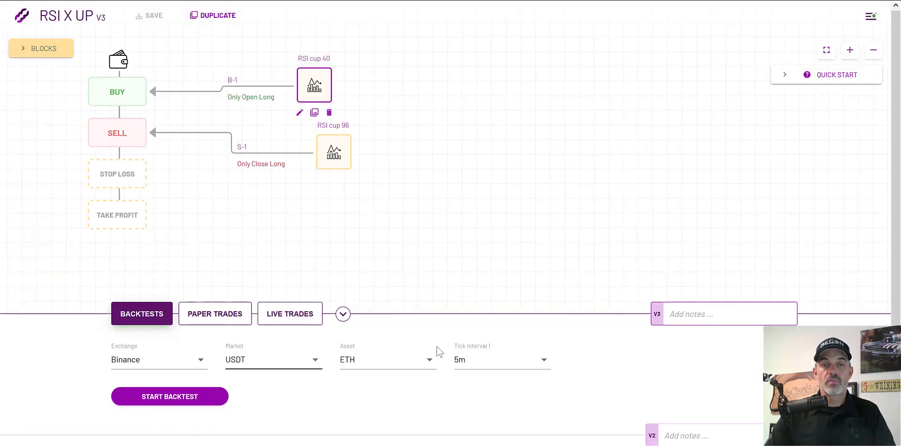
{"action": "left_click", "coordinate": [180, 404]}
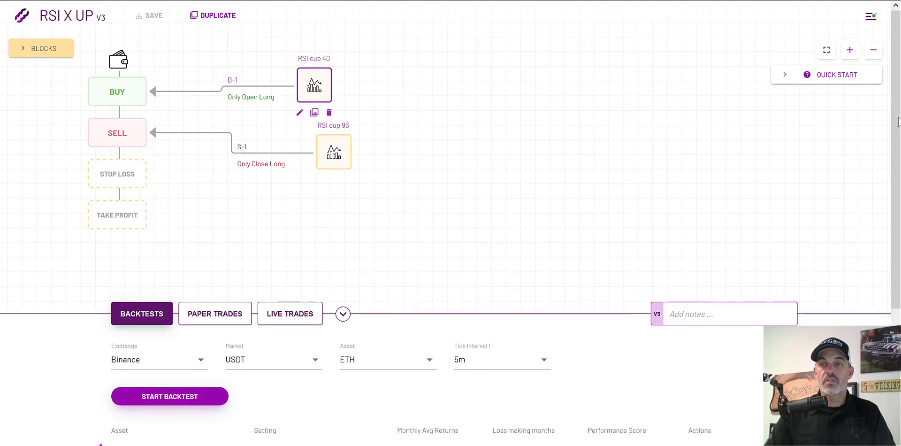
{"action": "left_click_drag", "start_coordinate": [897, 169], "coordinate": [897, 299]}
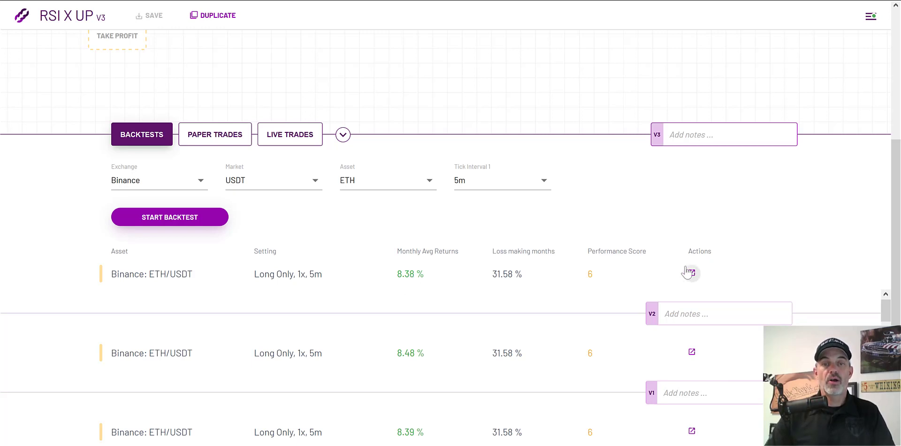
{"action": "left_click", "coordinate": [406, 276]}
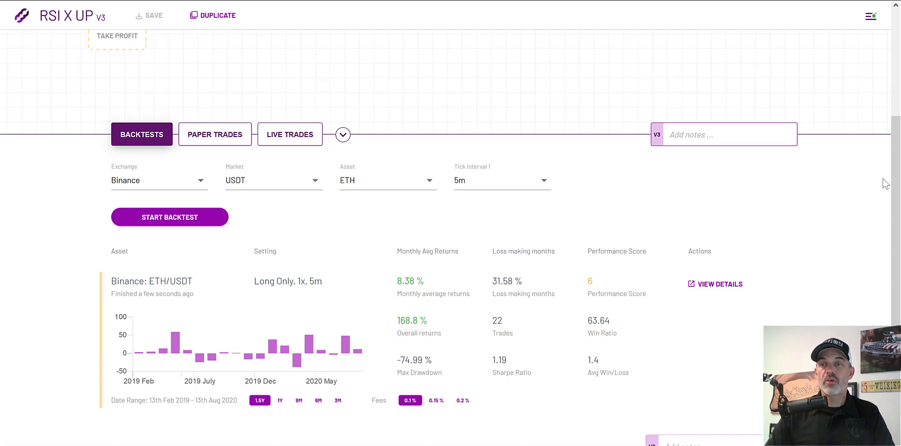
{"action": "scroll", "coordinate": [896, 178], "scroll_direction": "up", "scroll_amount": 4}
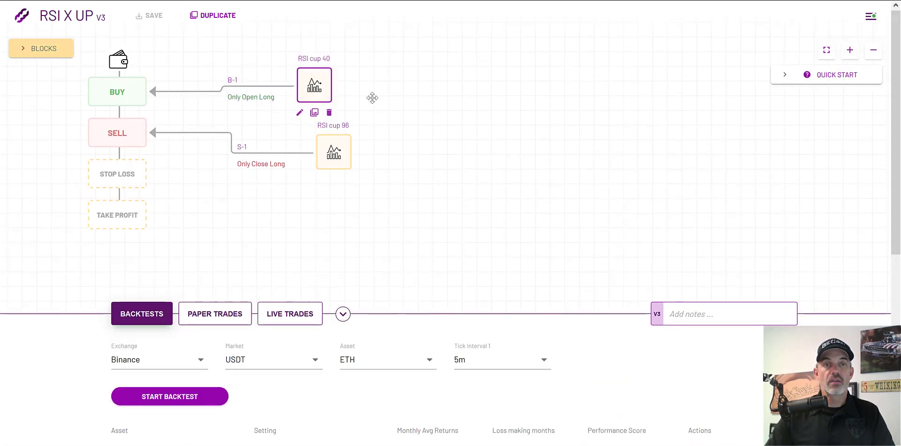
Set the buy RSI block's crosses-up value to 35 and save the strategy as a new version.
{"action": "left_click", "coordinate": [300, 115]}
{"action": "key", "text": "Return"}
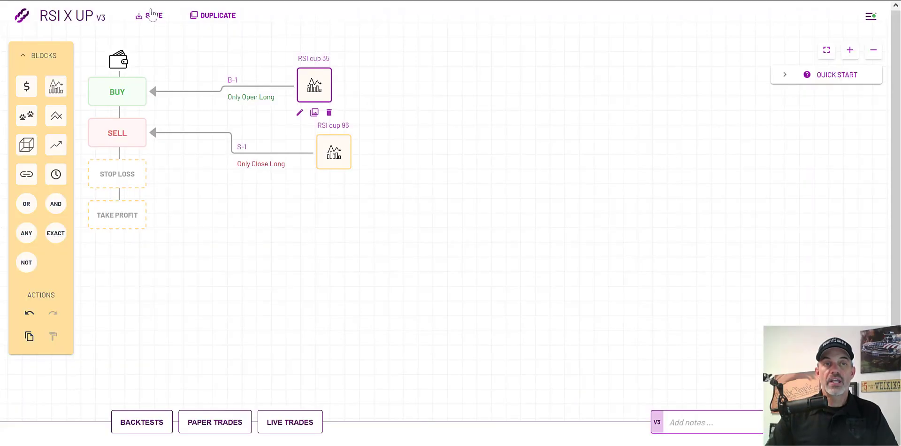
Review the asset, exchange and tick interval options available for backtesting strategy V4.
{"action": "scroll", "coordinate": [343, 191], "scroll_direction": "down", "scroll_amount": 6}
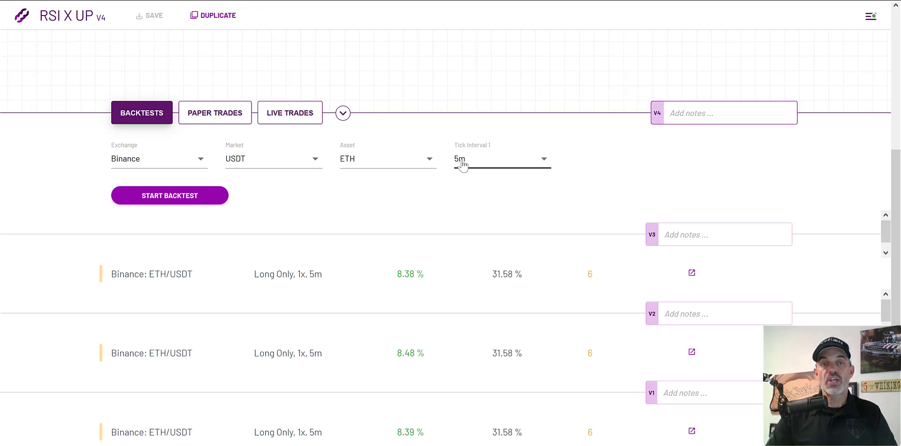
{"action": "left_click", "coordinate": [428, 159]}
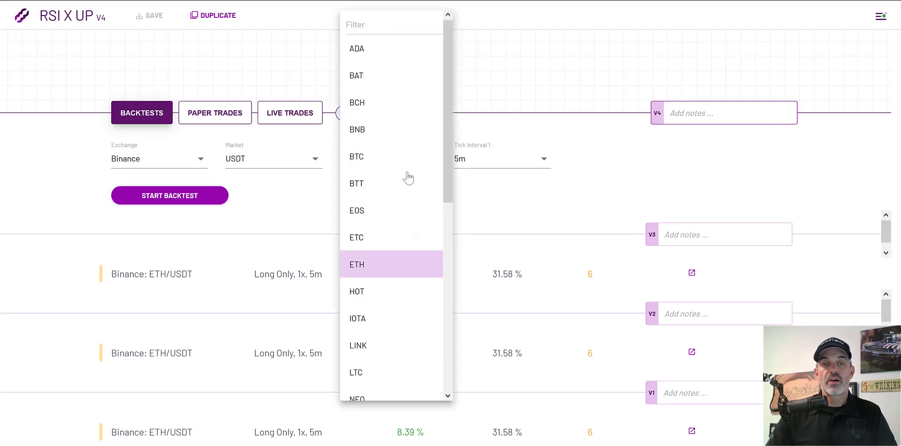
{"action": "left_click_drag", "start_coordinate": [444, 246], "coordinate": [443, 99]}
{"action": "left_click", "coordinate": [201, 160]}
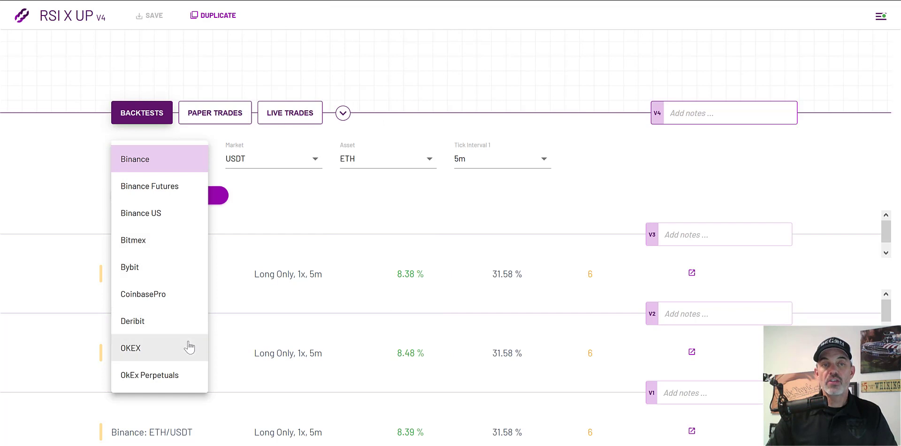
{"action": "left_click", "coordinate": [540, 157]}
{"action": "left_click", "coordinate": [533, 153]}
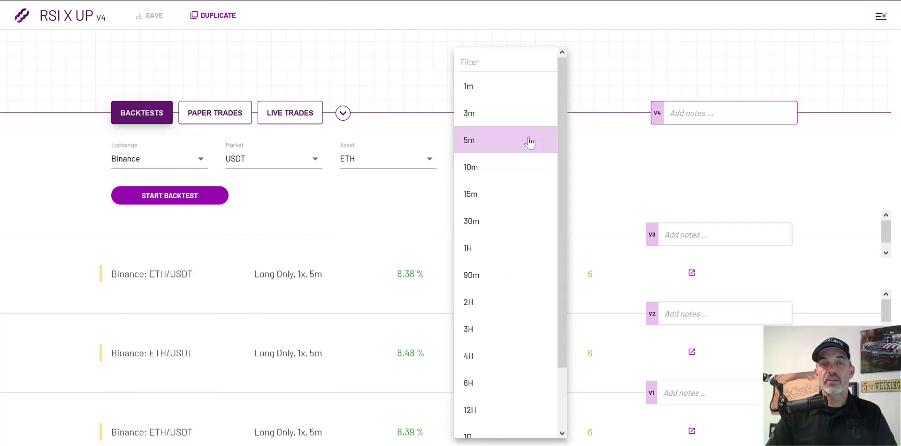
{"action": "left_click", "coordinate": [597, 175]}
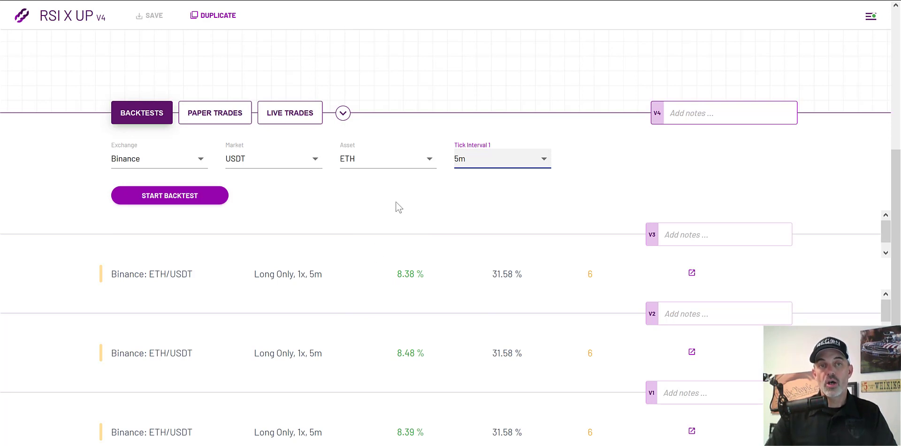
Start a paper trade of strategy V4 on Binance ETH/USDT at a 5m tick interval with a 1000 USDT starting balance.
{"action": "left_click", "coordinate": [212, 115]}
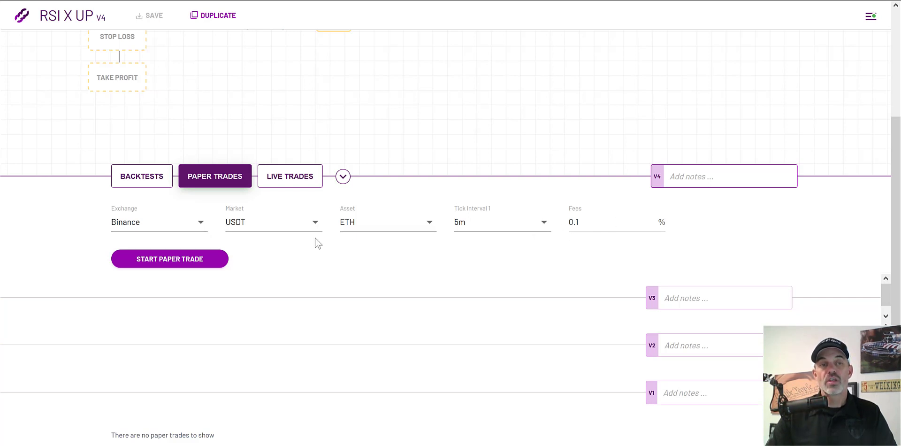
{"action": "left_click", "coordinate": [194, 262]}
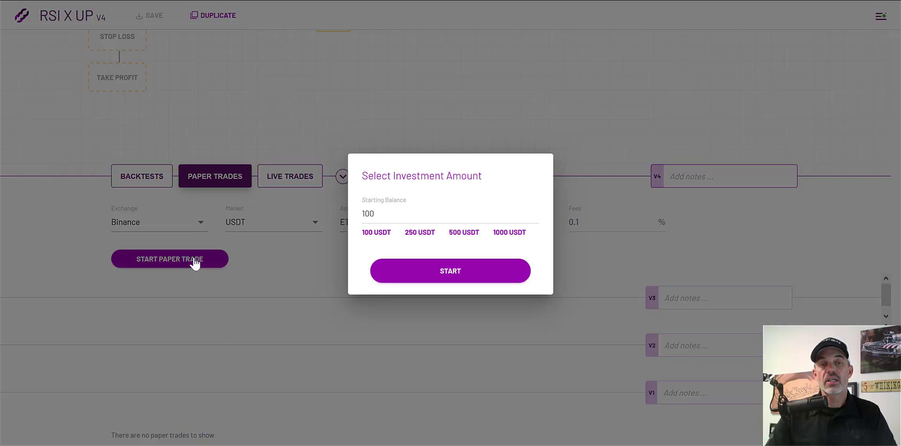
{"action": "left_click", "coordinate": [507, 233]}
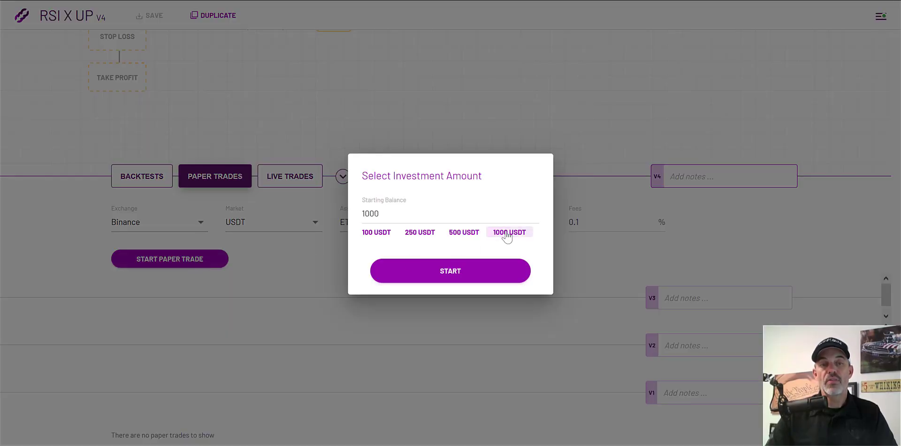
{"action": "left_click", "coordinate": [452, 272]}
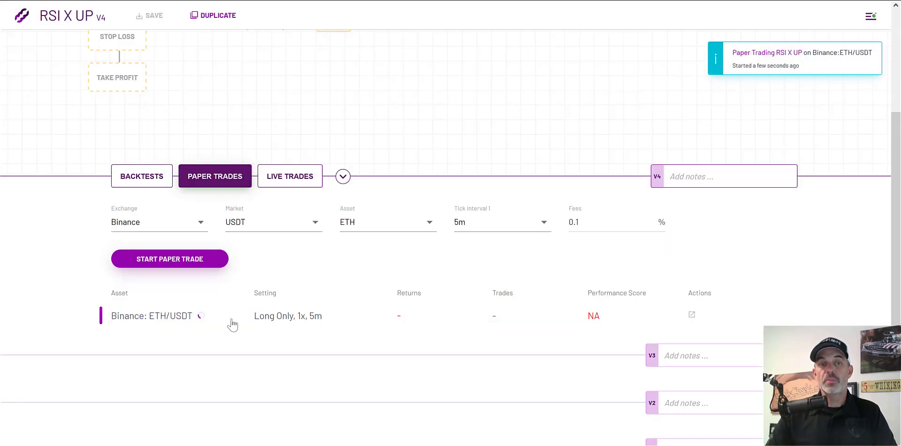